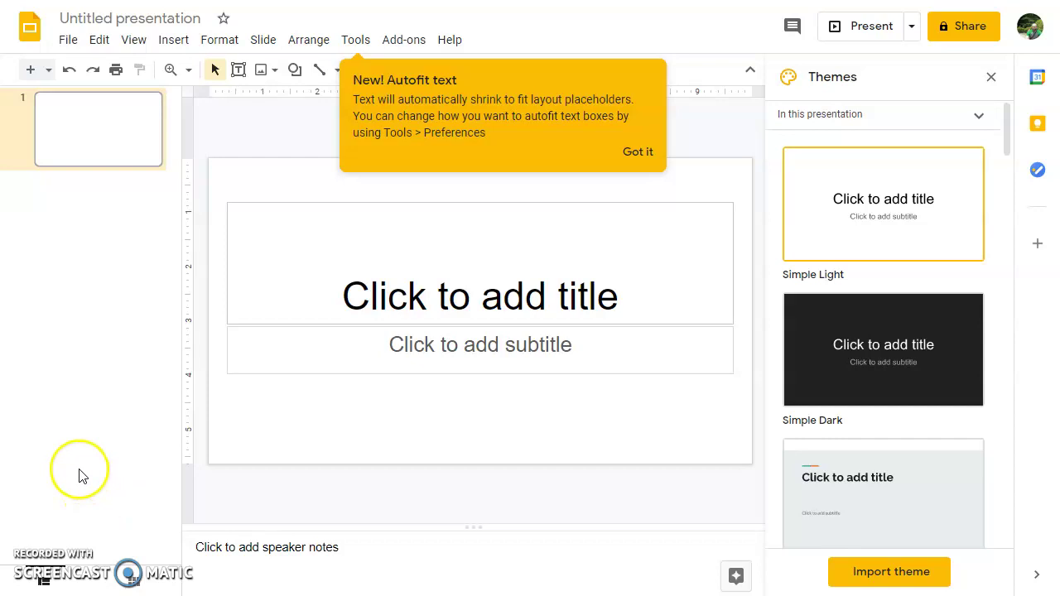
- Apply the Modern Writer theme to the presentation
scroll(911, 348, down, 10)
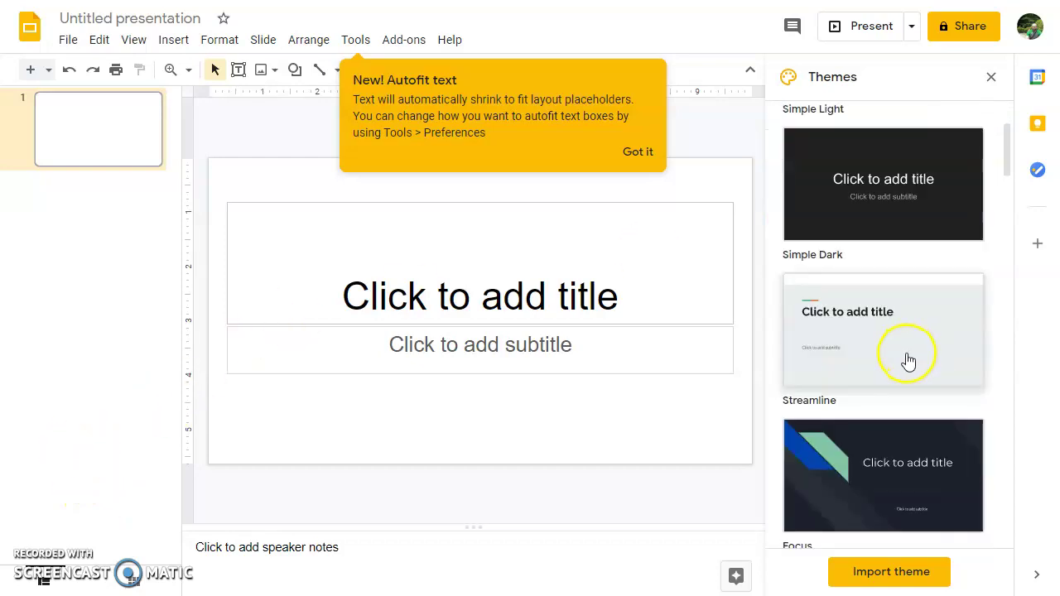
scroll(909, 362, down, 12)
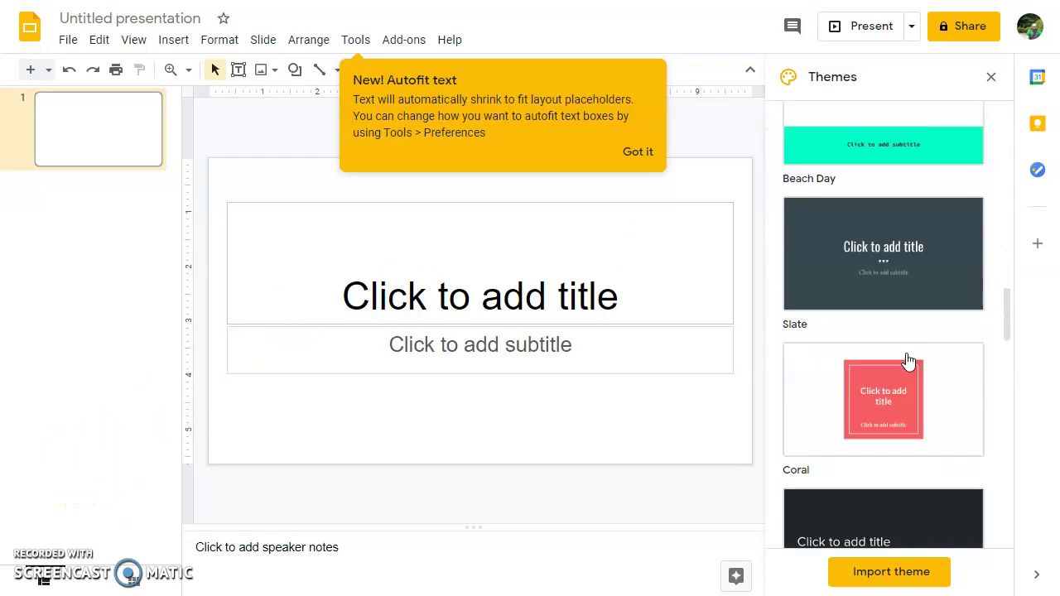
scroll(907, 362, down, 2)
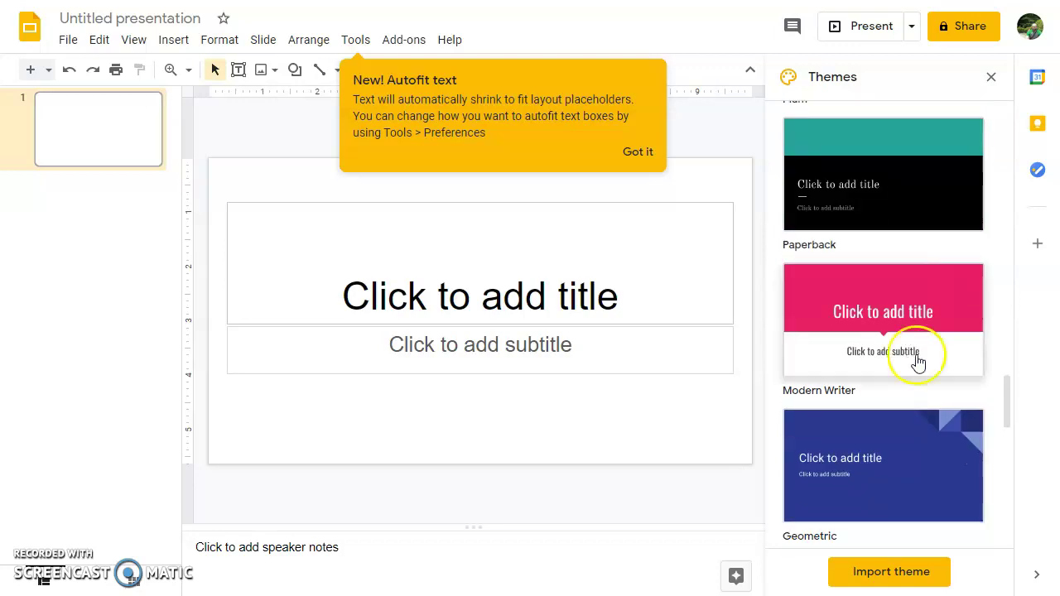
click(894, 309)
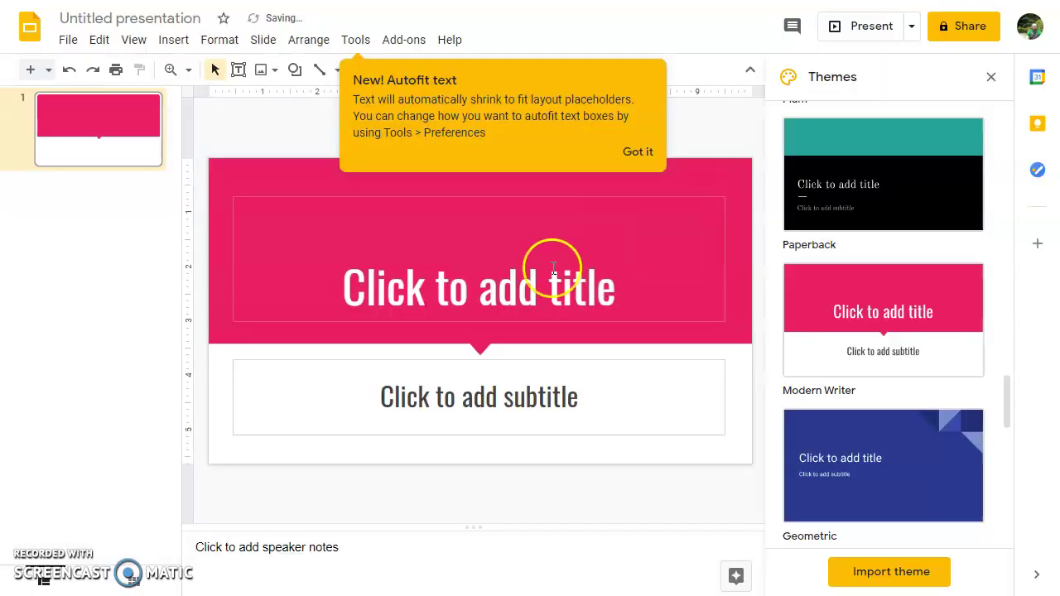
- Title the first slide 'Game of Life' and dismiss the autofit text tip
click(631, 292)
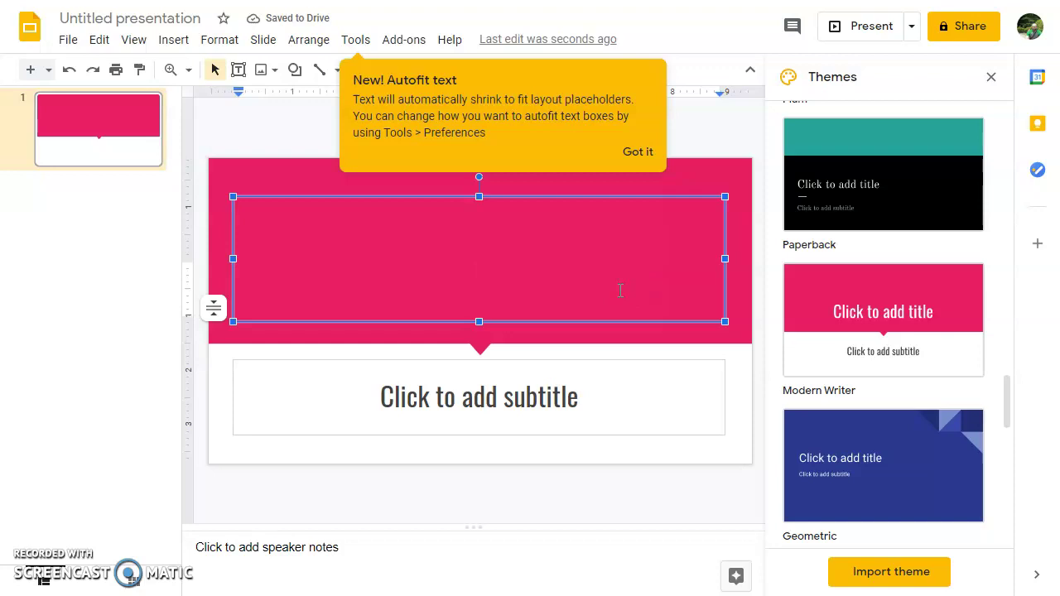
text(Game of Life)
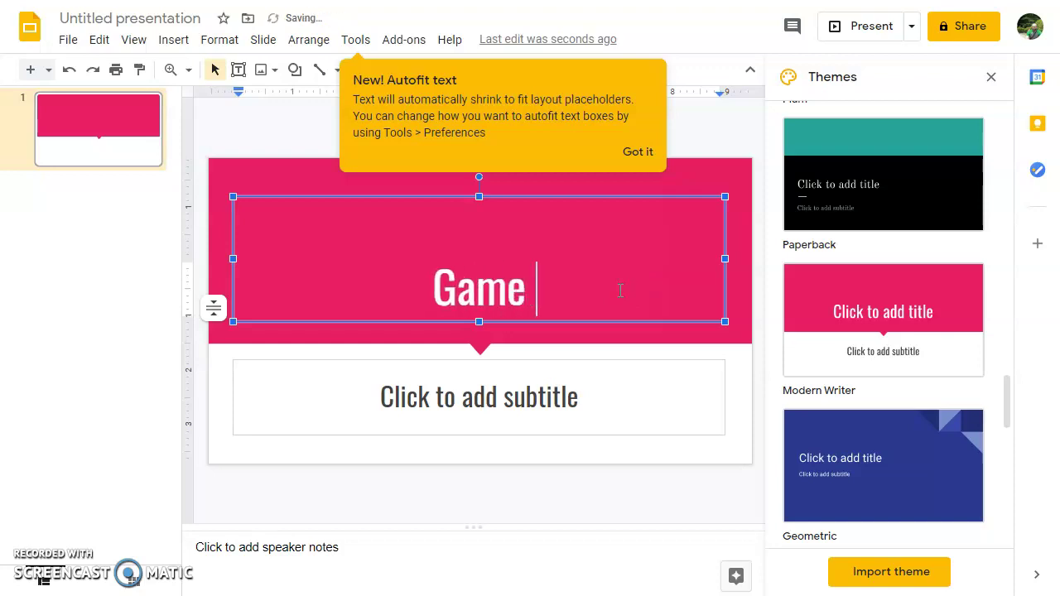
click(597, 399)
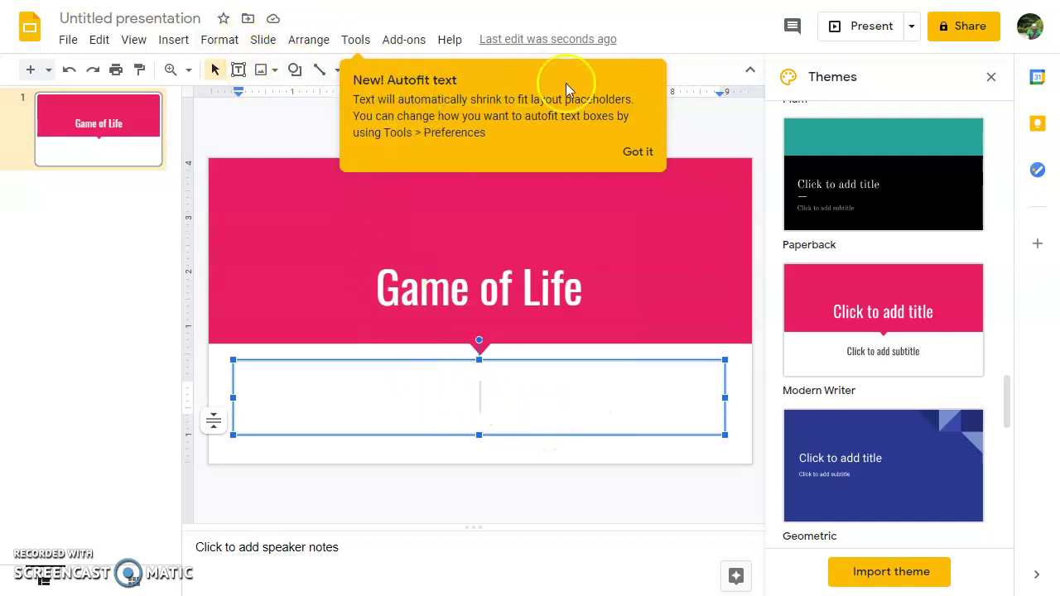
click(637, 151)
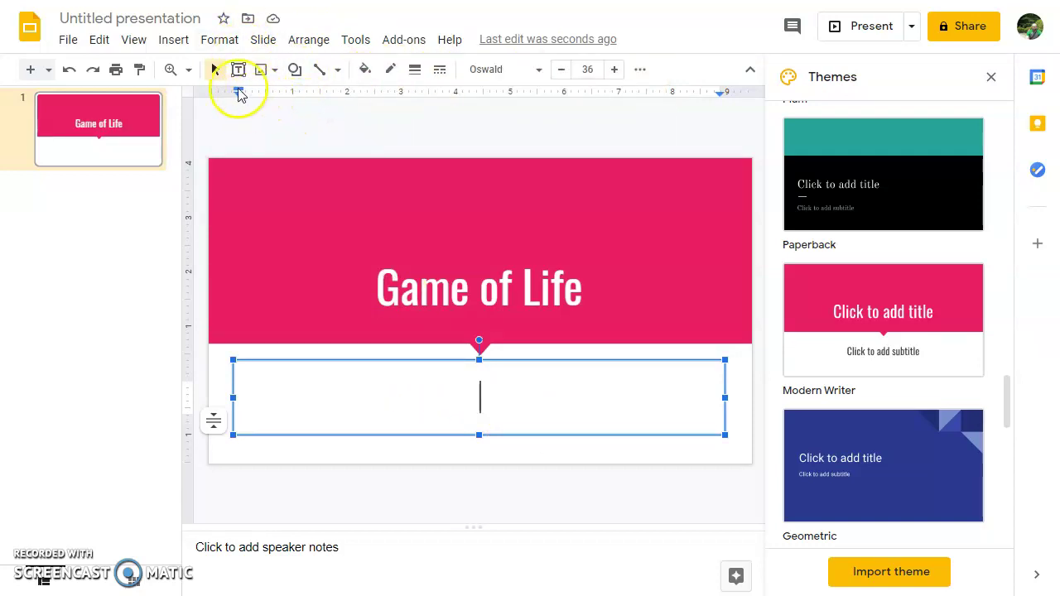
- Draw a cloud shape over the lower half of the title slide
click(297, 73)
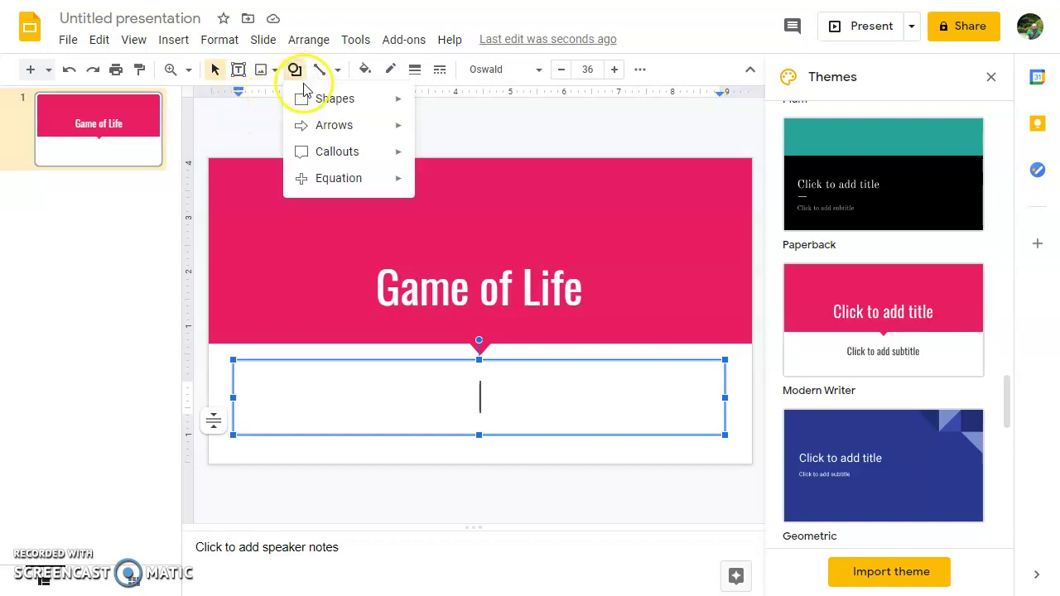
mouse_move(389, 101)
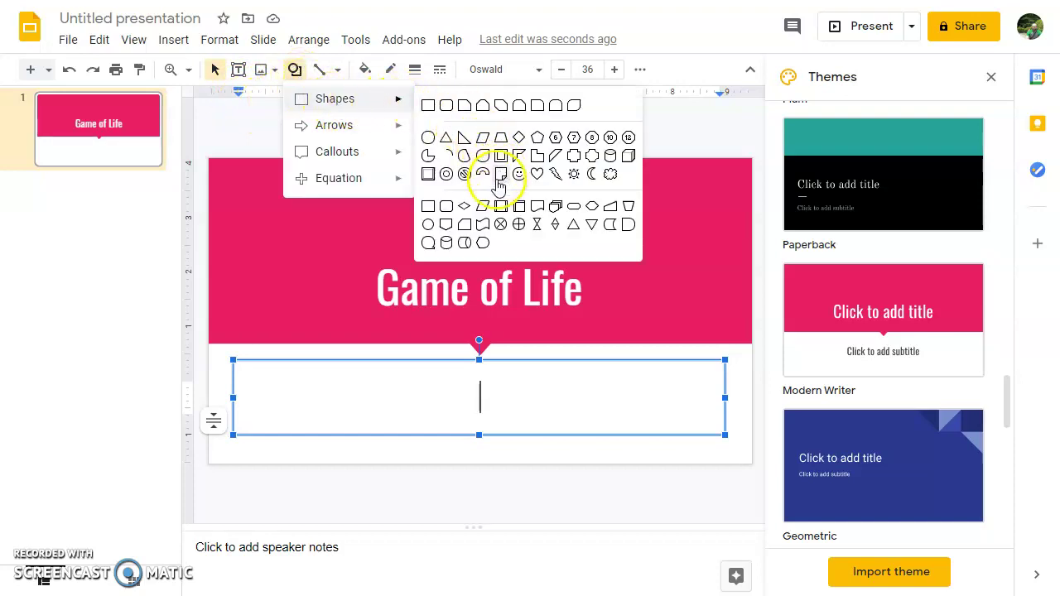
click(611, 175)
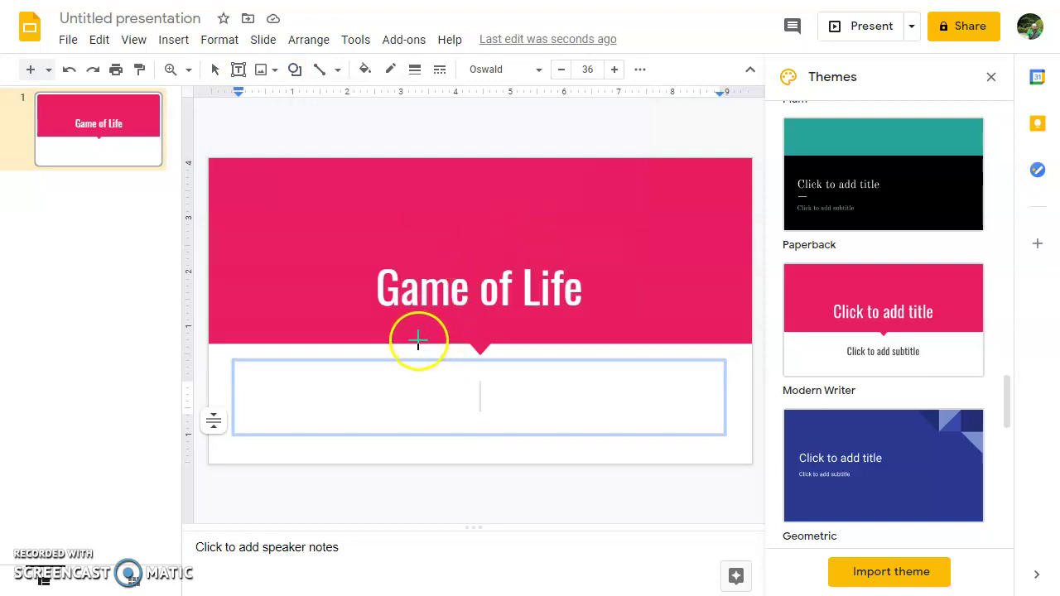
drag(472, 370, 543, 456)
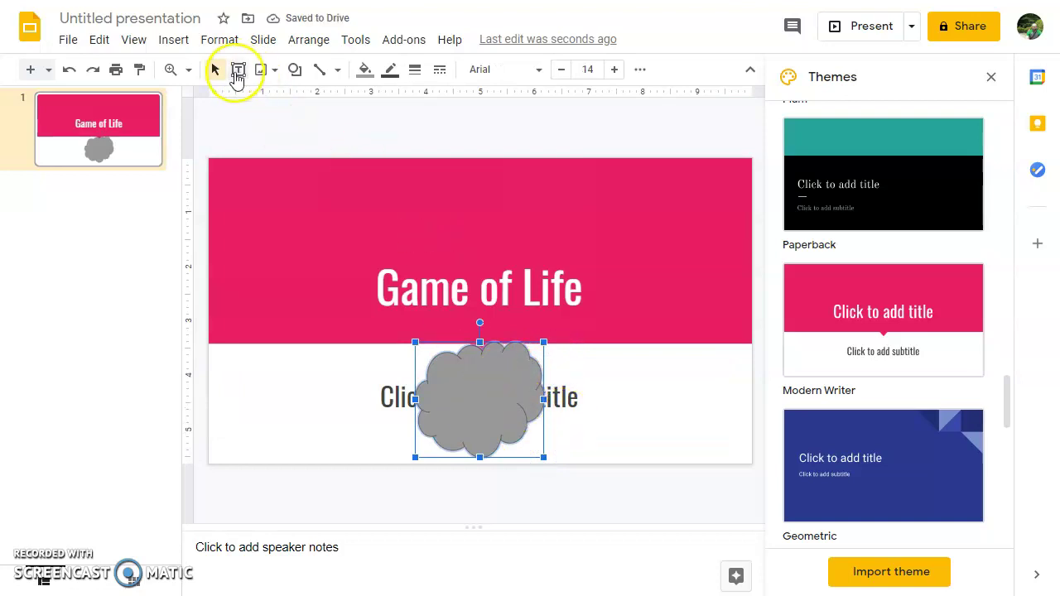
- Enter 'Begin' in the cloud, centre-align it, and select all its text
click(483, 395)
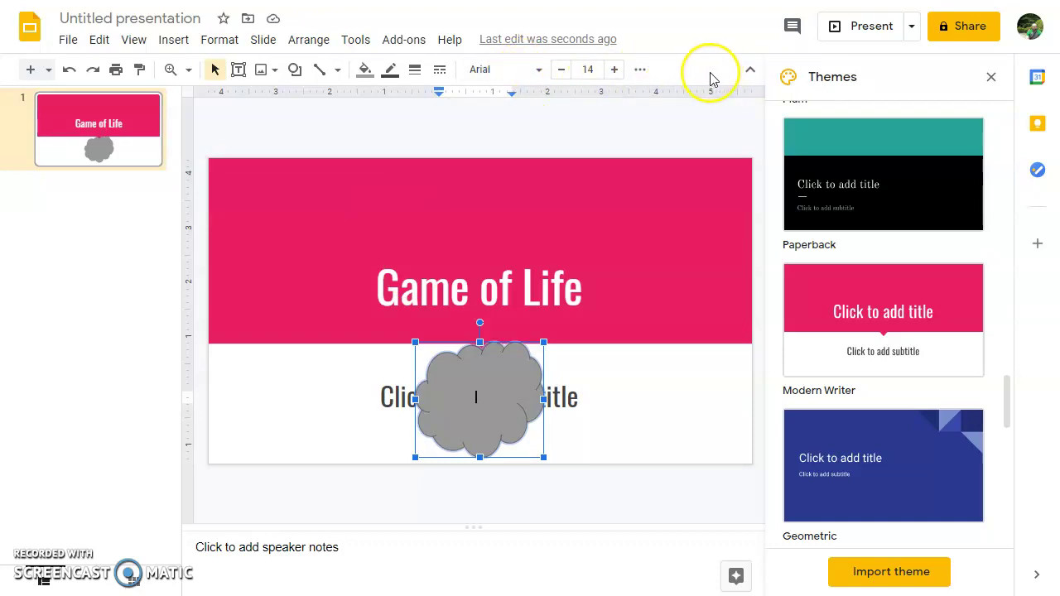
click(640, 70)
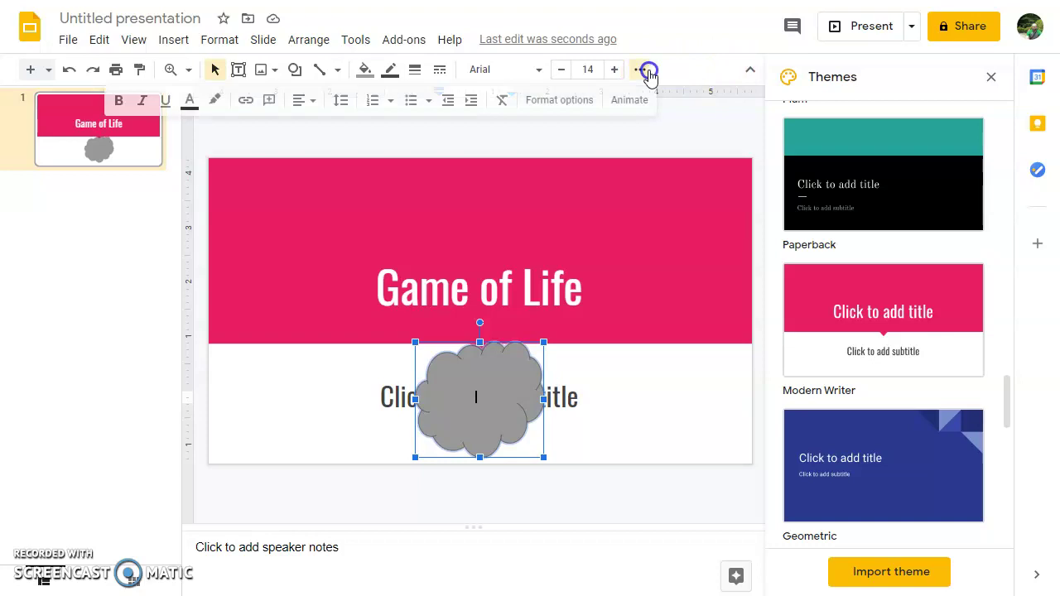
click(314, 103)
click(329, 130)
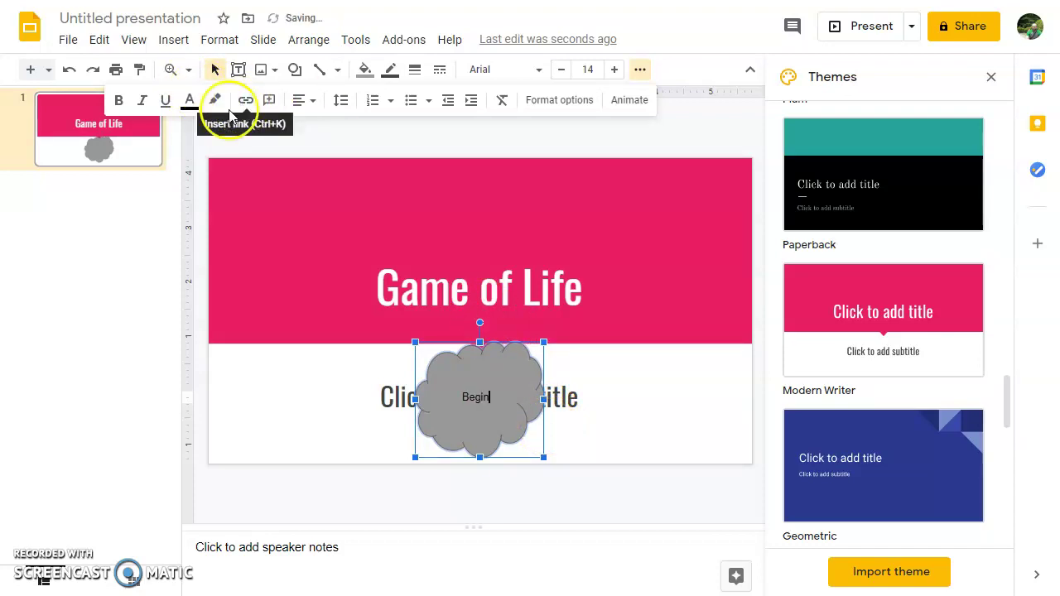
click(503, 405)
key(ctrl+a)
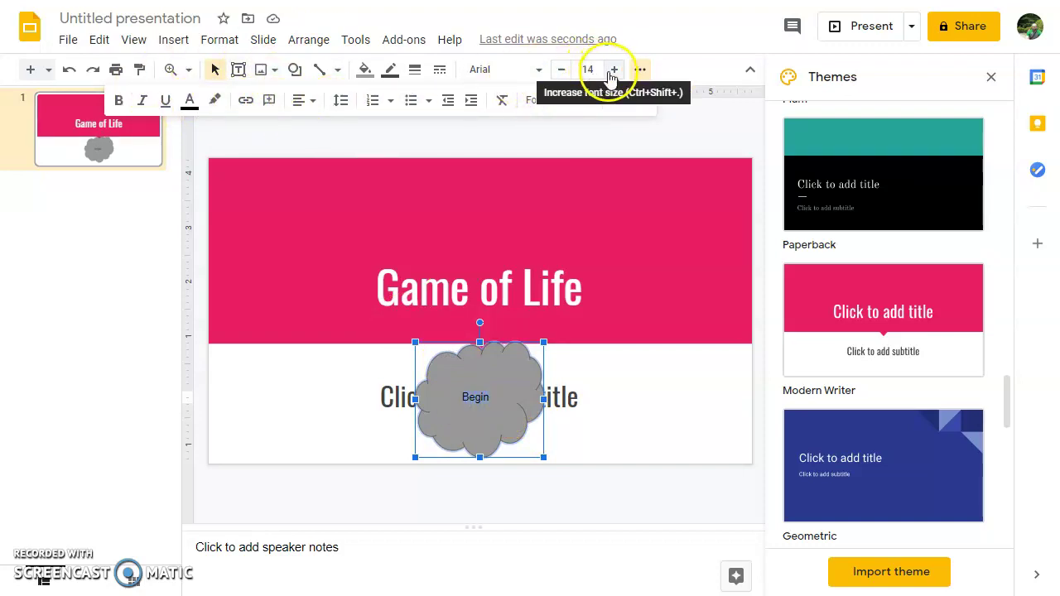
- Resize the Begin label to 35 pt, after first trying 40, keeping the cloud selected
click(587, 69)
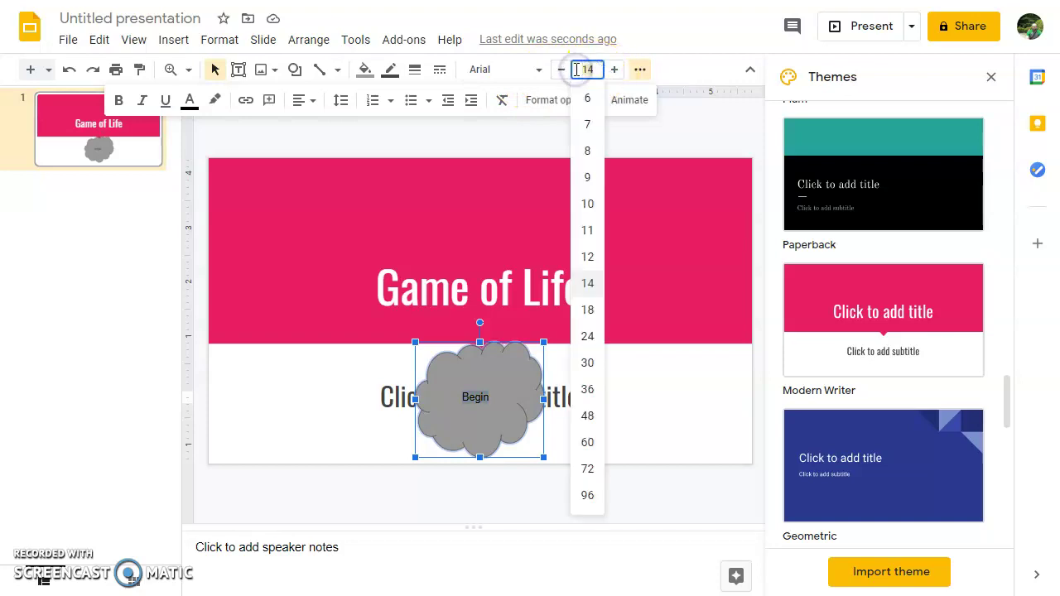
text(40)
key(Return)
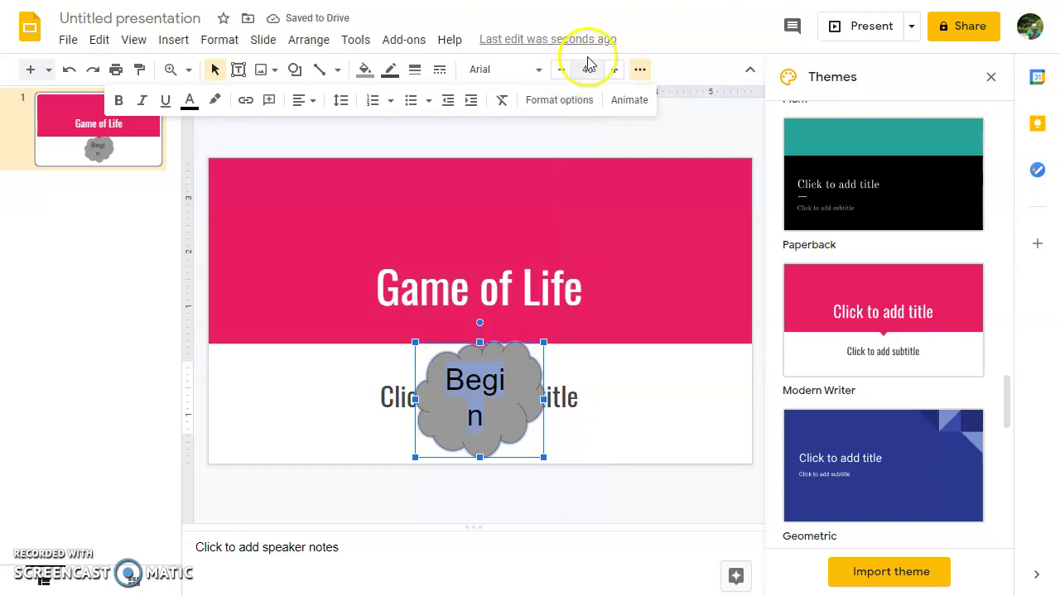
click(576, 69)
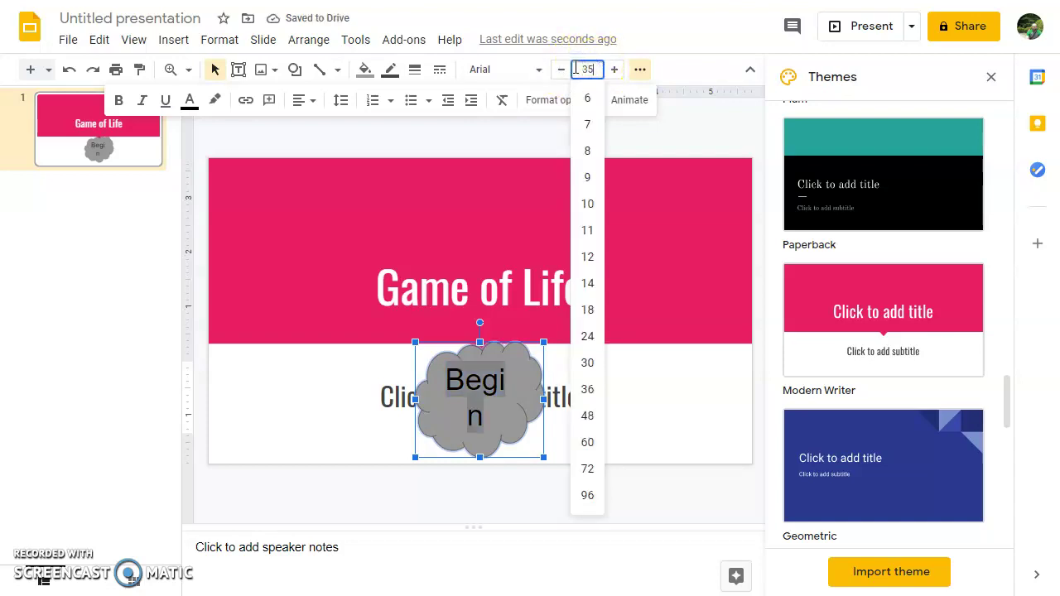
text(35)
key(Return)
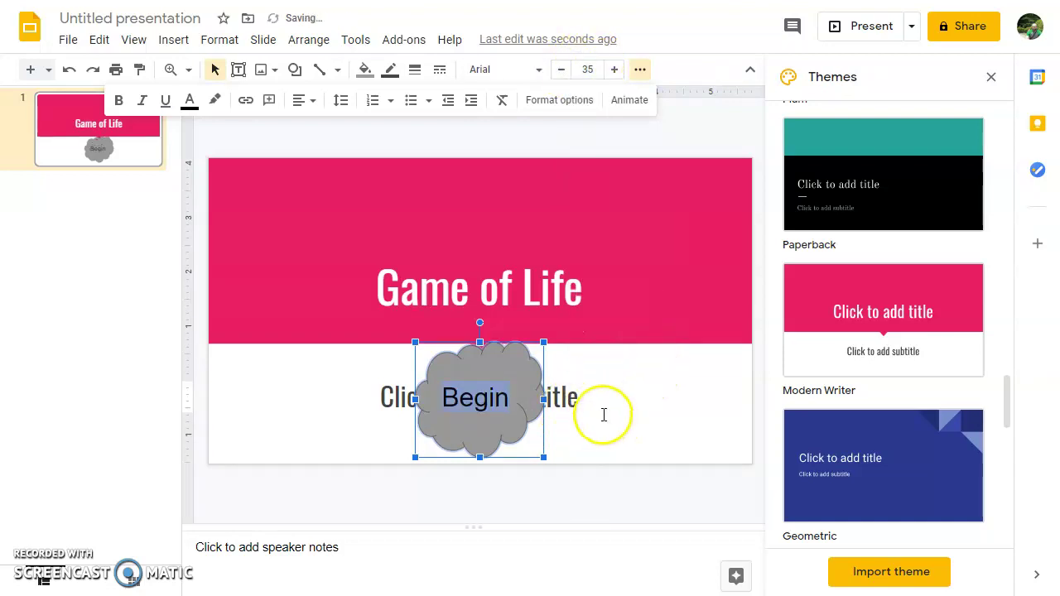
click(443, 432)
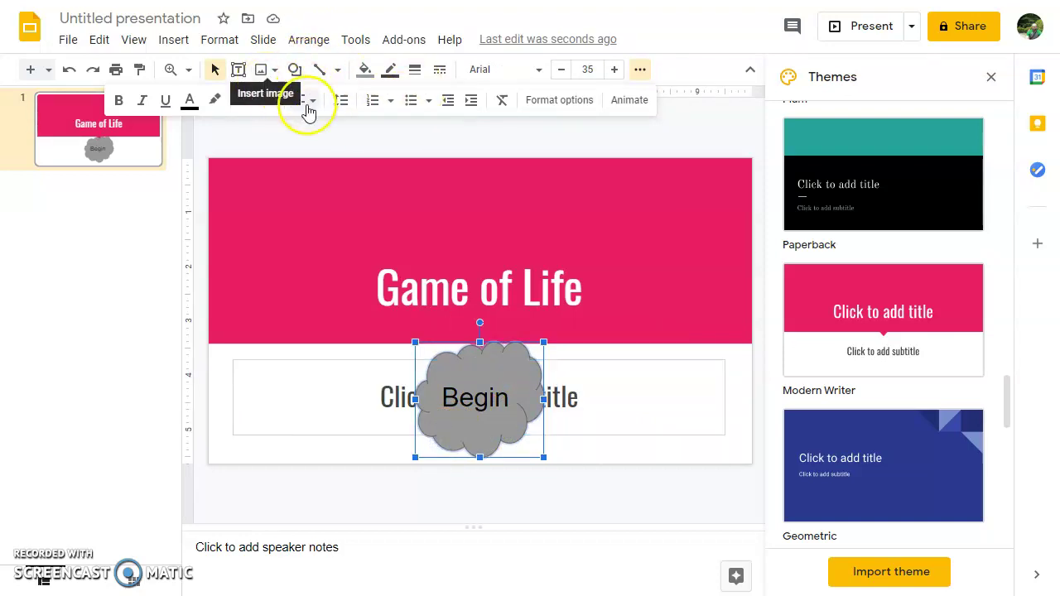
- Change the cloud's fill from grey to bright green
click(362, 69)
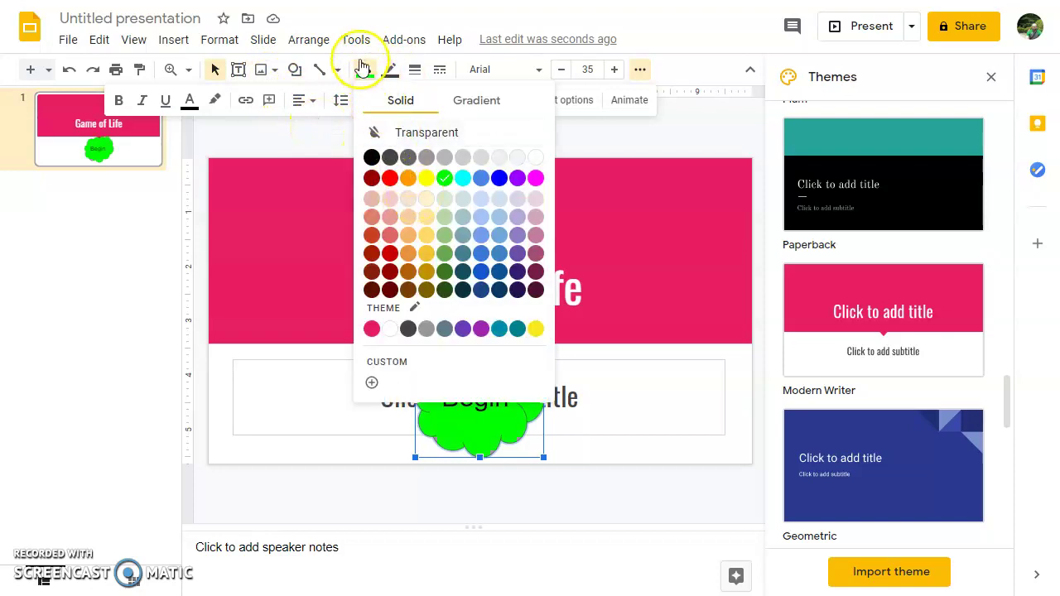
click(443, 181)
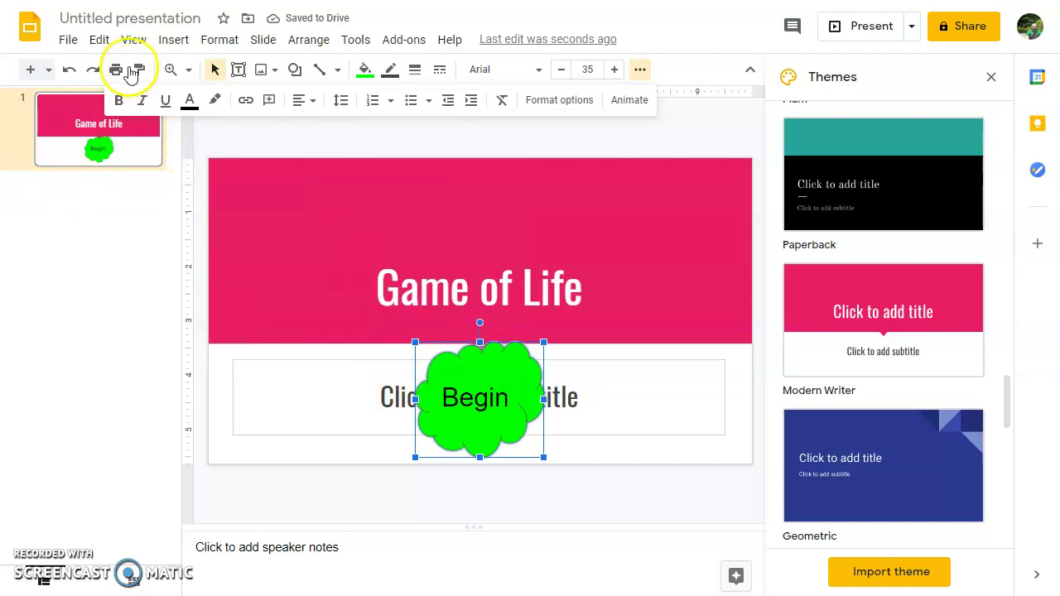
- Add slide 2 after the title slide using the Section title and description layout
click(50, 72)
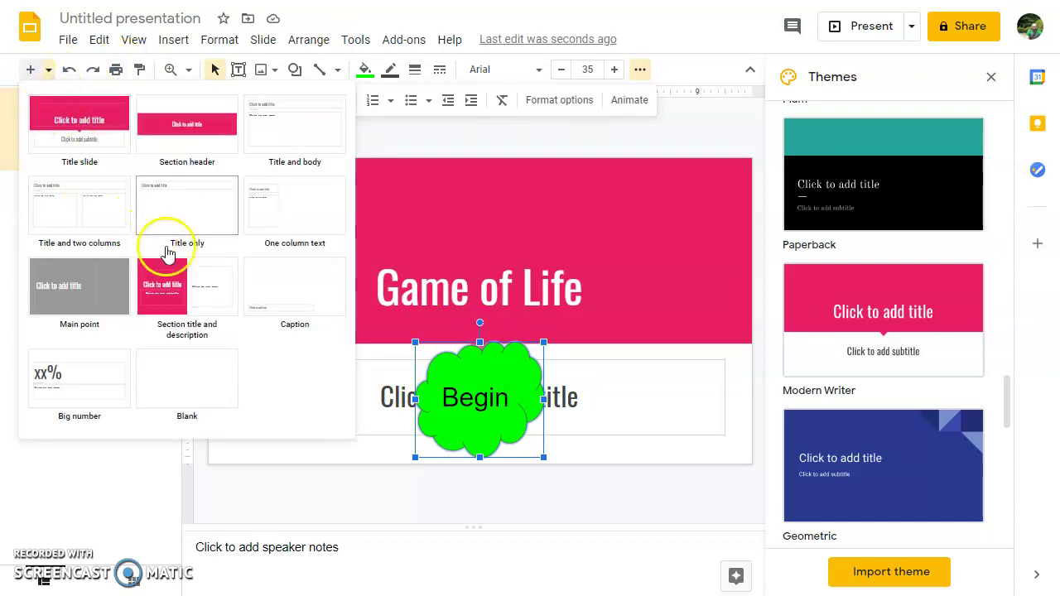
click(159, 290)
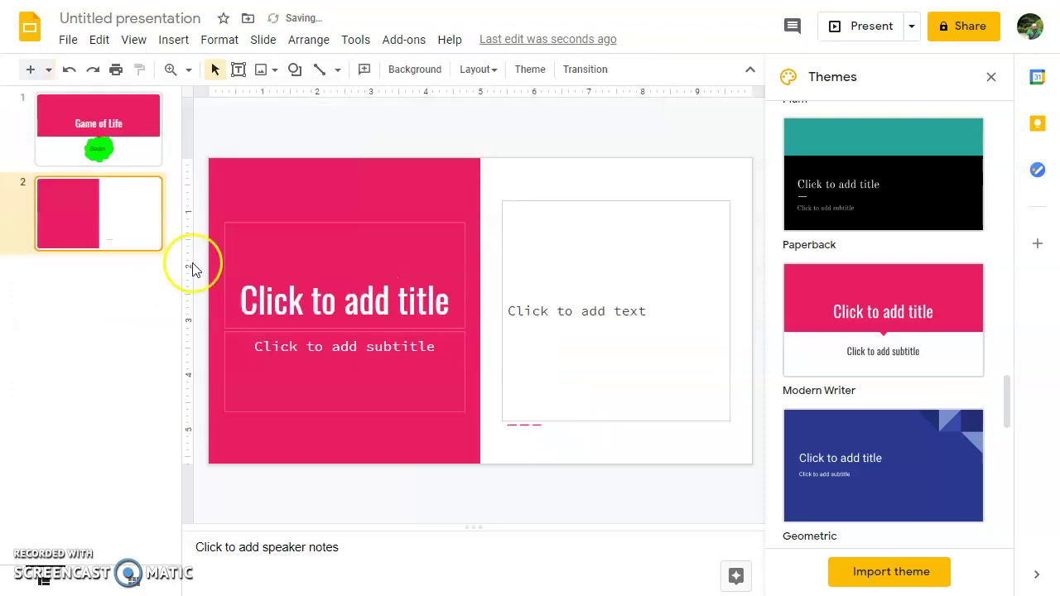
- Enter 'Choose your Car' as slide 2's title
click(342, 291)
text(Choose your Car)
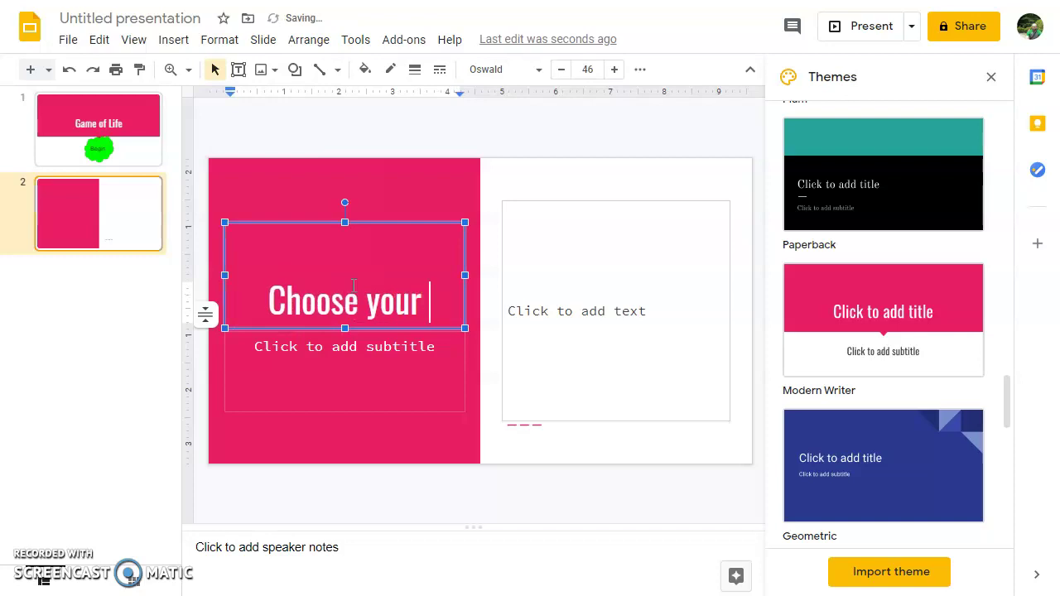
click(476, 329)
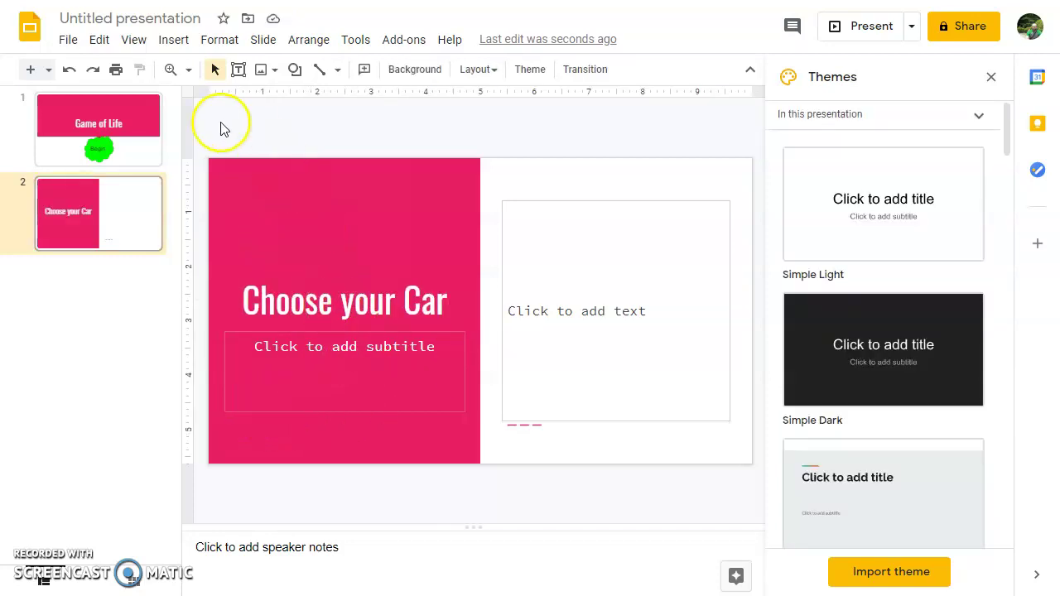
- Draw a small grey Bevel square at the top of the slide's white right half
click(294, 69)
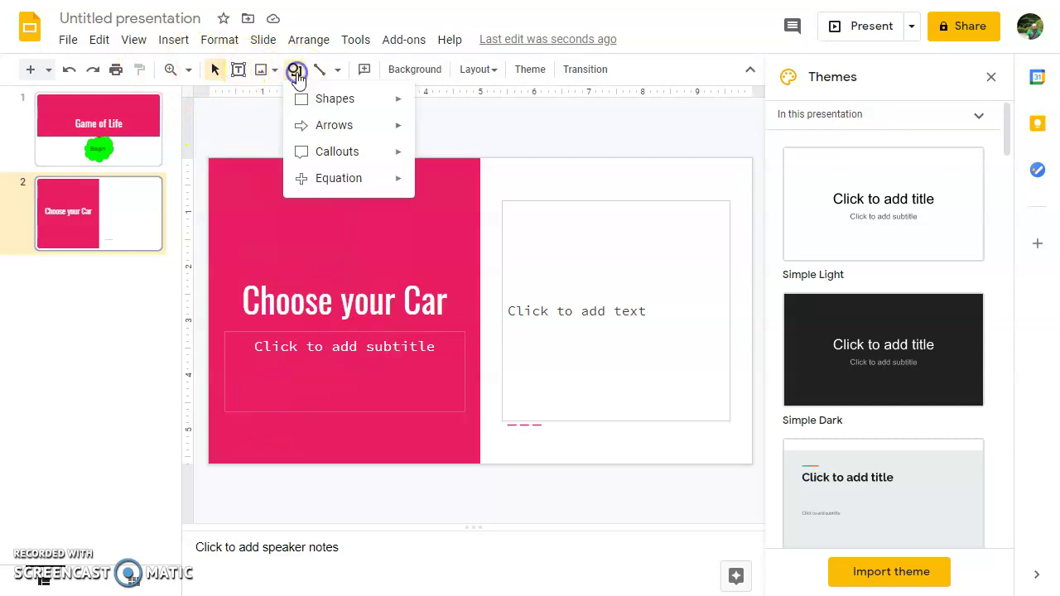
mouse_move(373, 99)
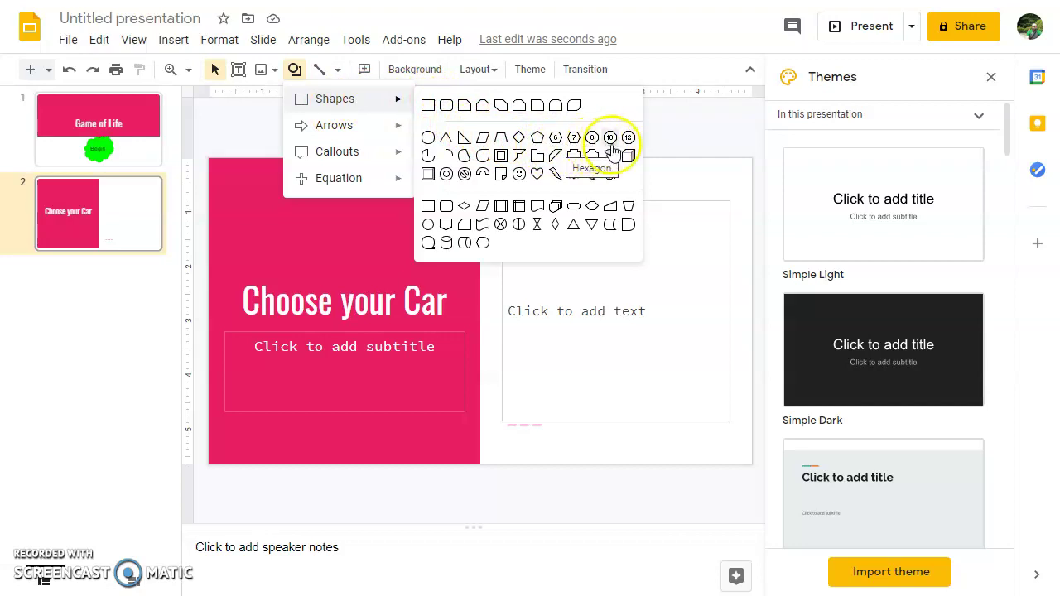
click(428, 175)
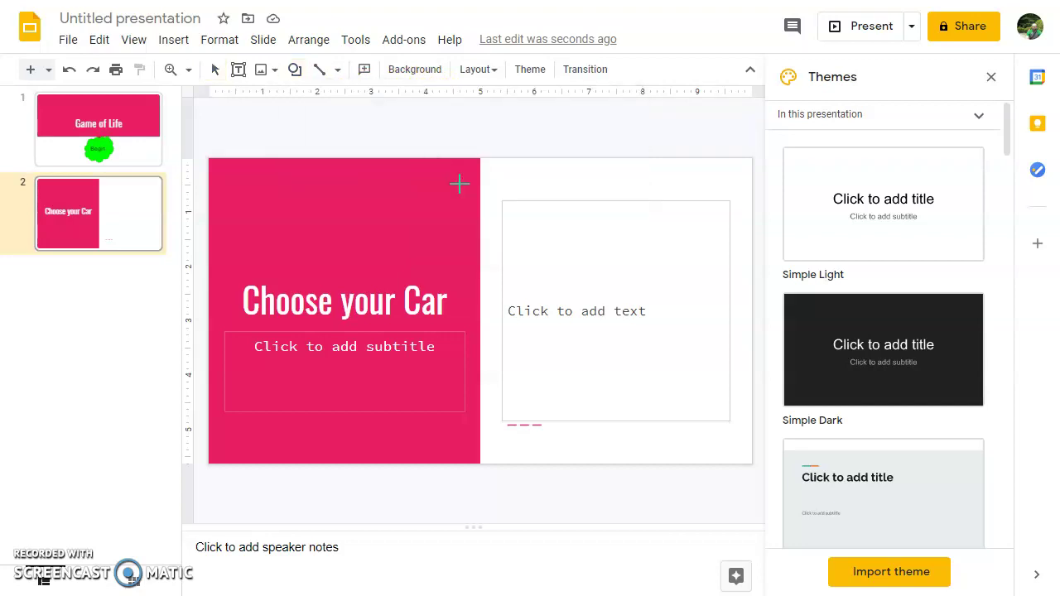
mouse_move(550, 231)
mouse_down()
mouse_move(591, 265)
mouse_move(577, 253)
mouse_up()
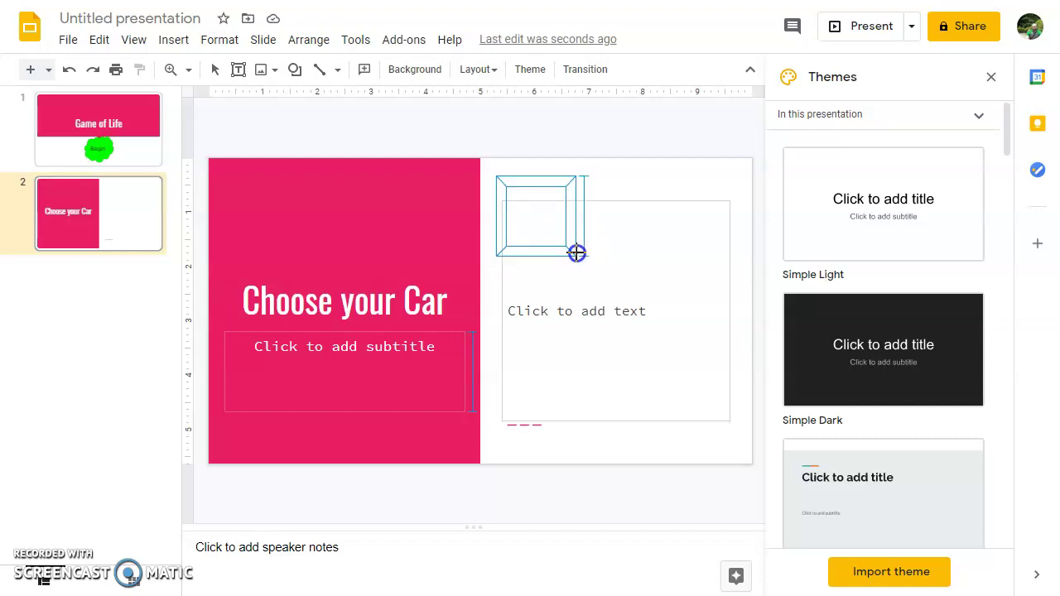
drag(577, 252, 576, 253)
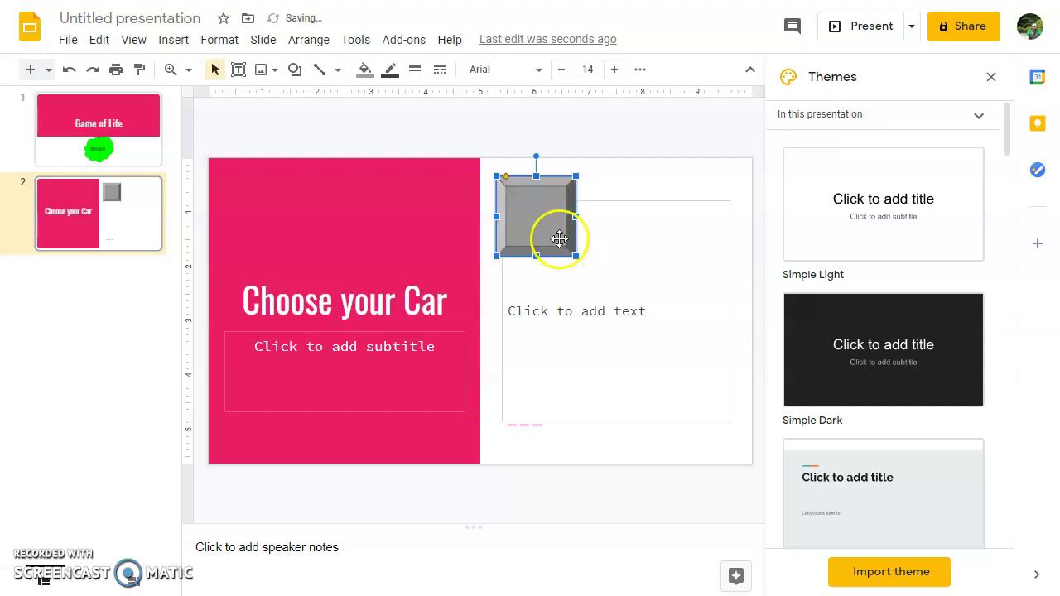
- Fill the bevel square cornflower blue, then paste copies and position them on the right half
click(365, 69)
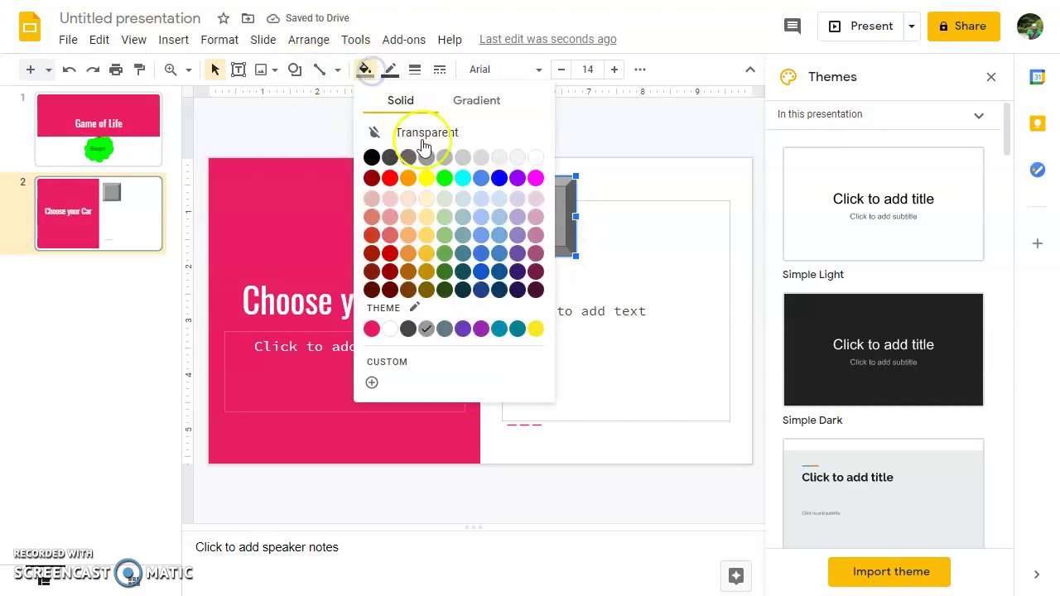
click(482, 179)
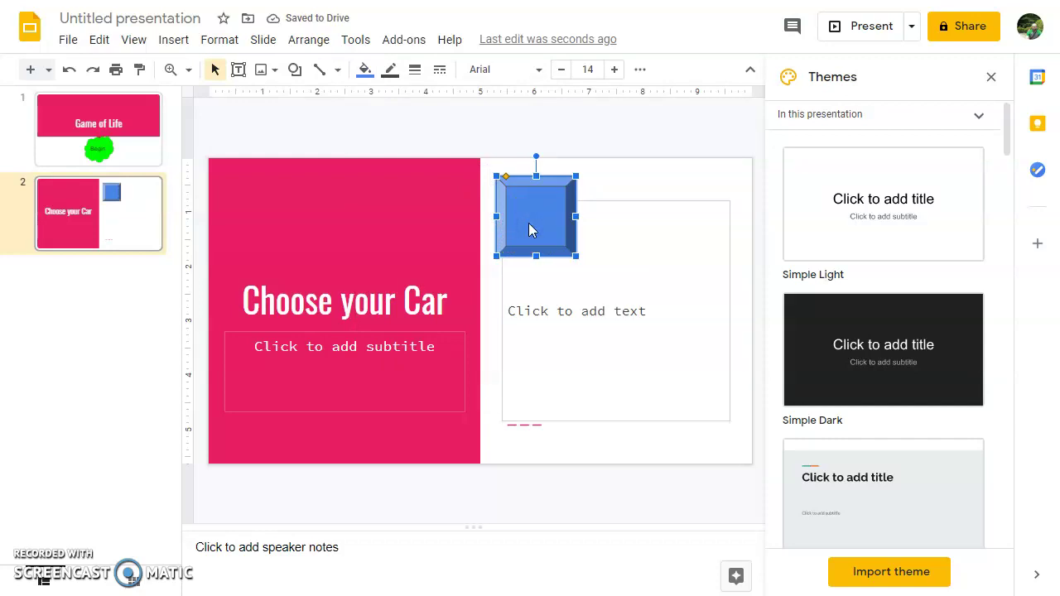
drag(530, 224, 670, 295)
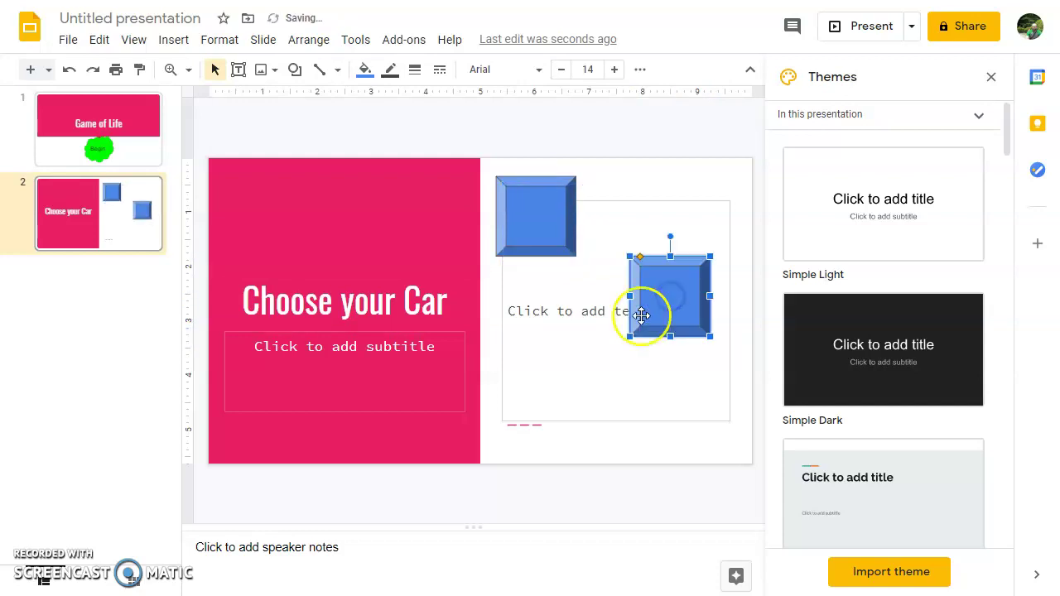
key(ctrl+v)
drag(554, 254, 536, 377)
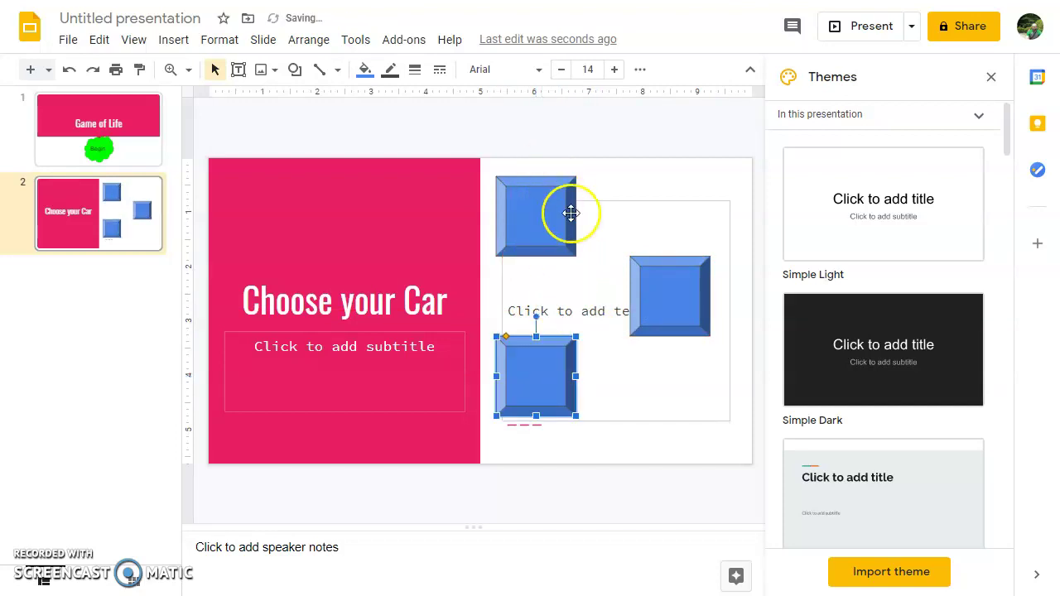
- Label the top, right and bottom blue squares 1, 2 and 3 at font size 30
click(539, 219)
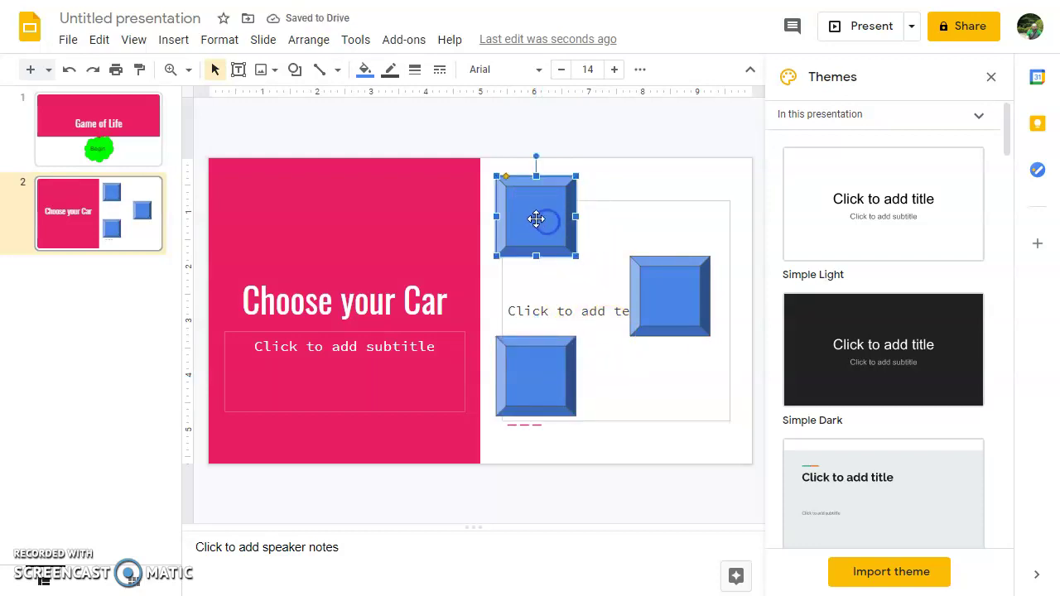
click(536, 220)
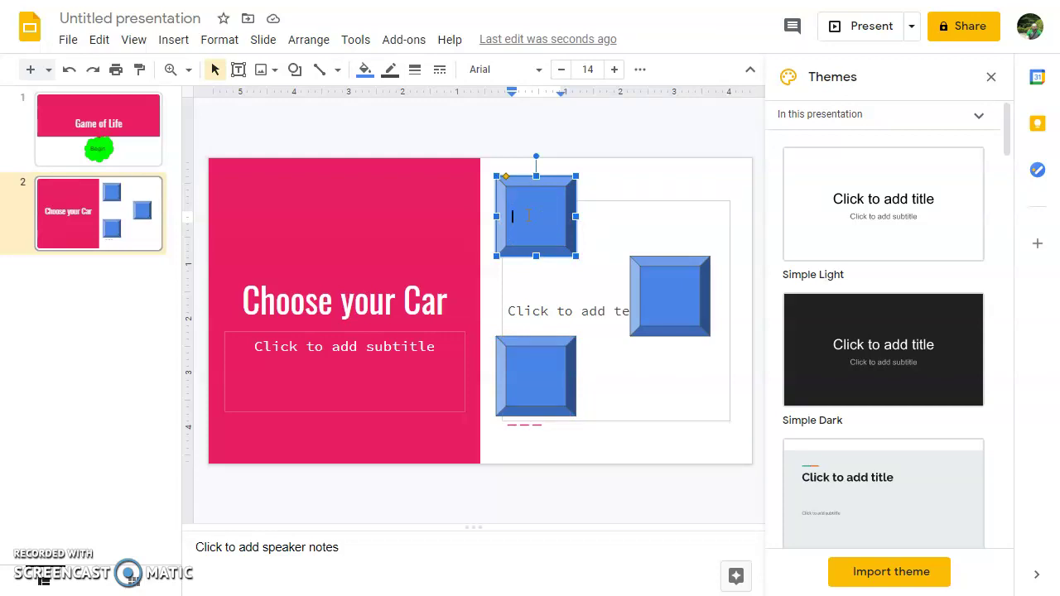
click(589, 69)
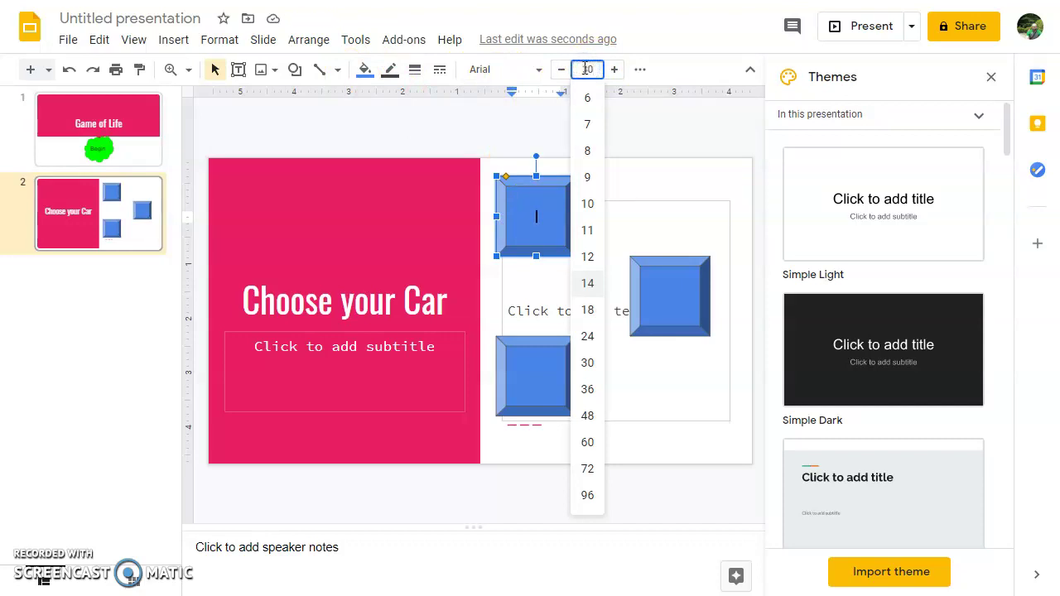
text(1)
double_click(670, 294)
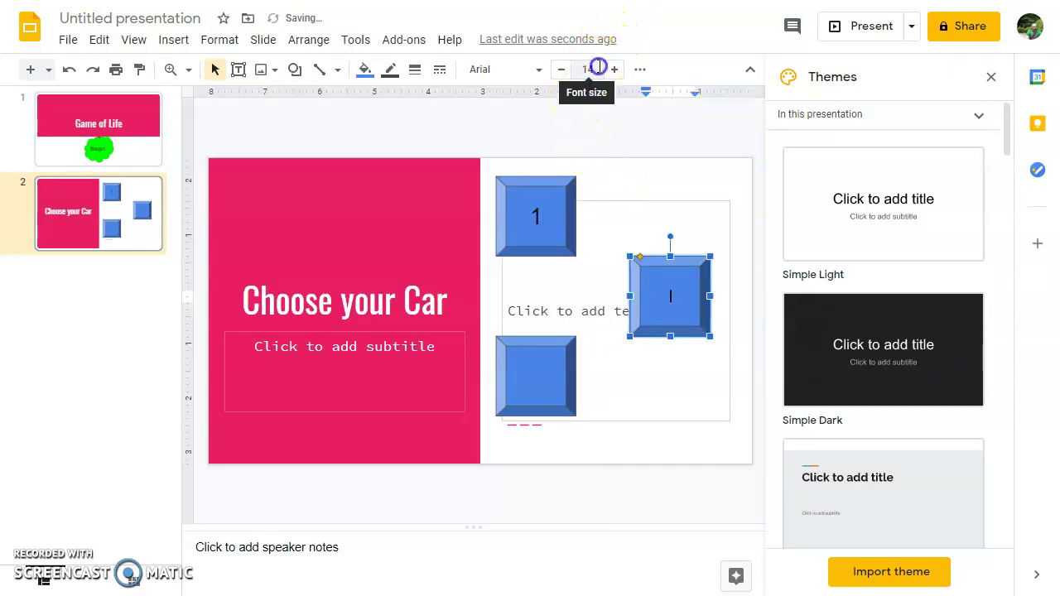
click(584, 69)
text(30)
key(Return)
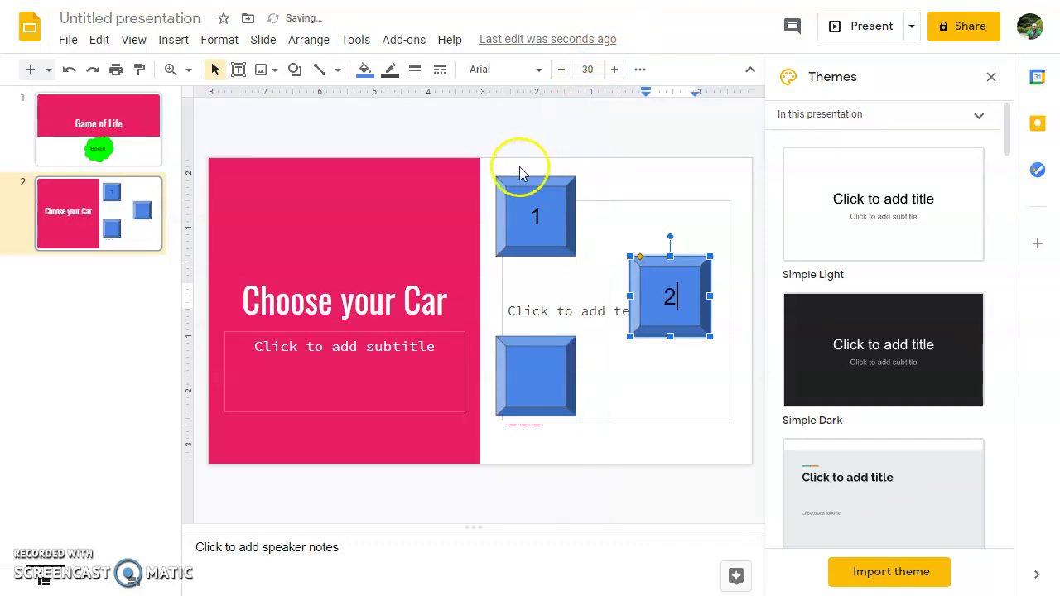
click(535, 379)
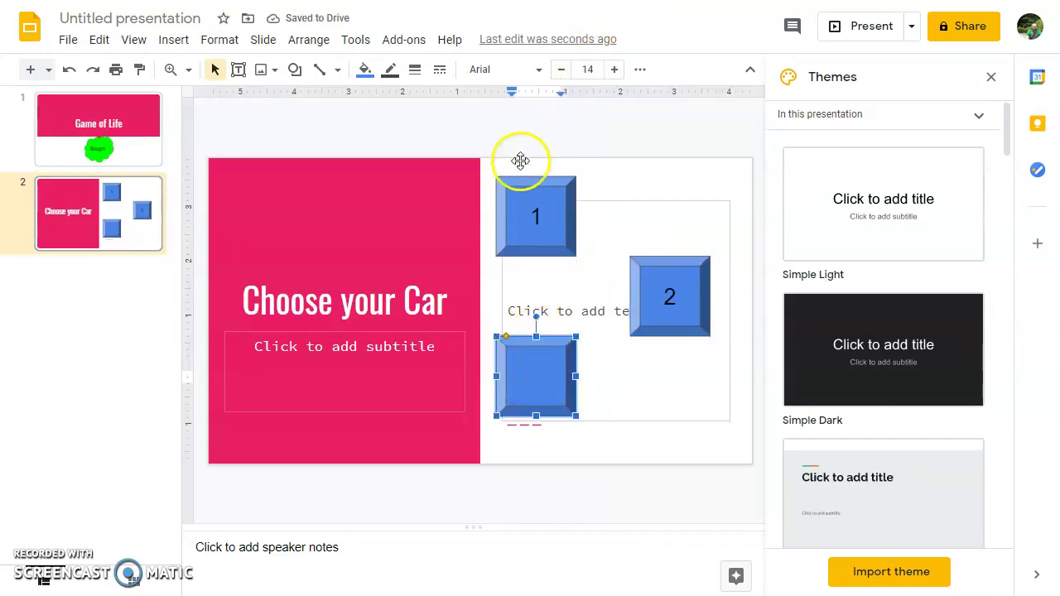
click(571, 70)
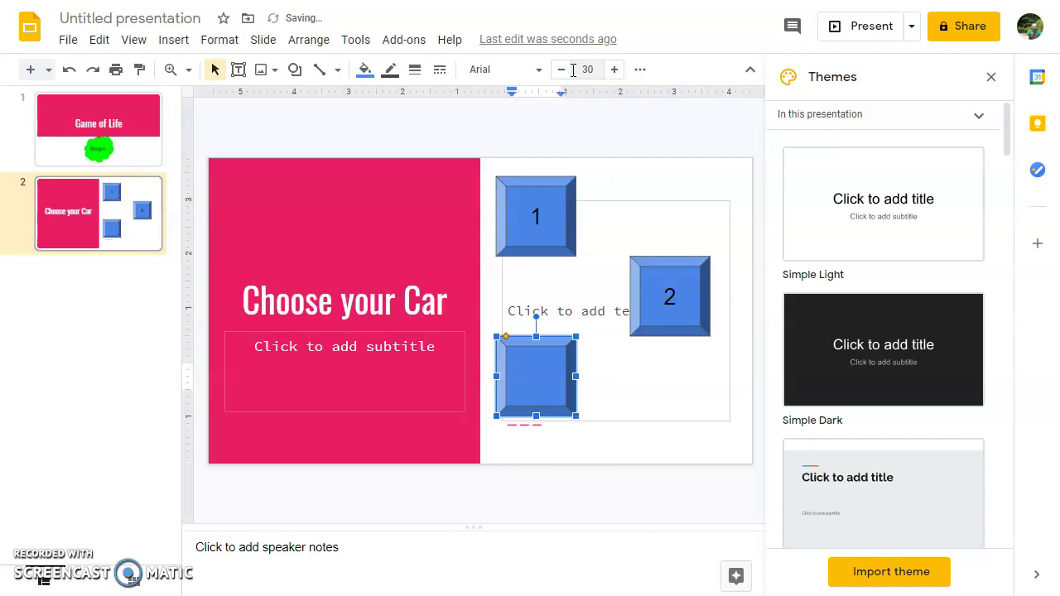
click(622, 383)
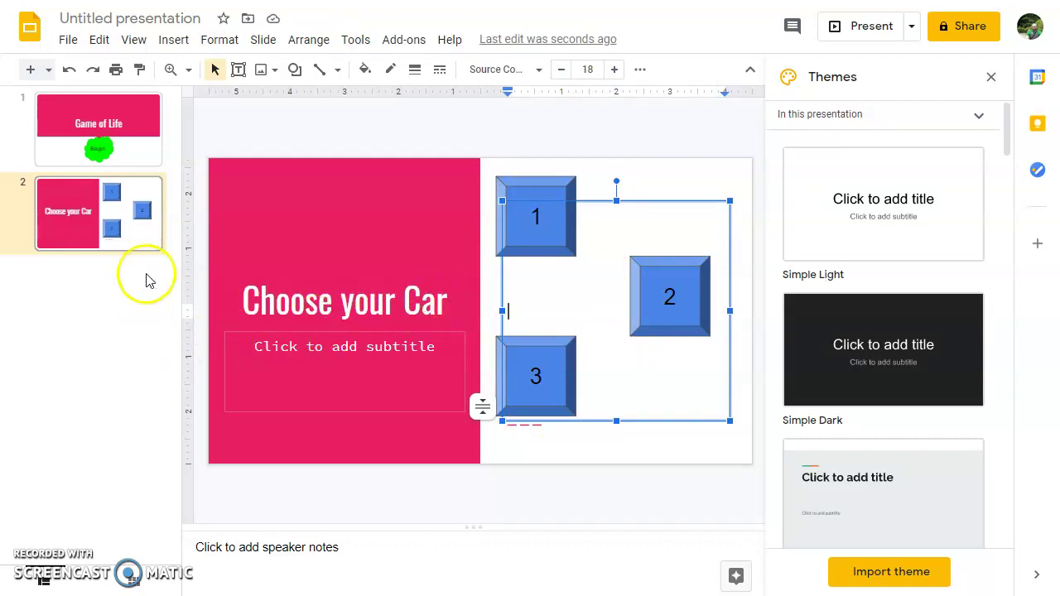
click(135, 401)
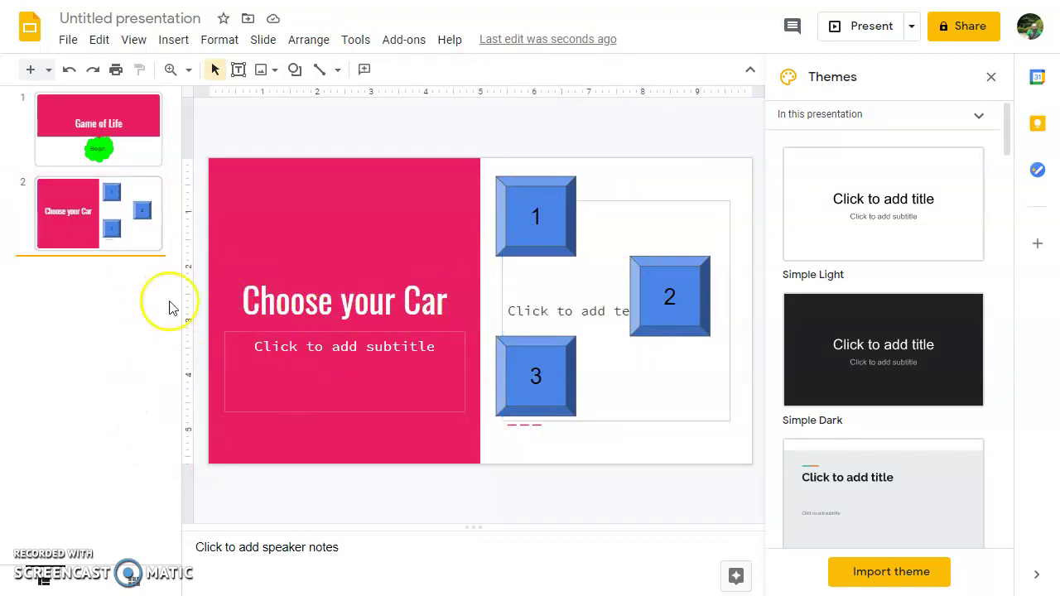
- Duplicate the 'Choose your Car' slide twice, so slides 3 and 4 are copies
right_click(62, 213)
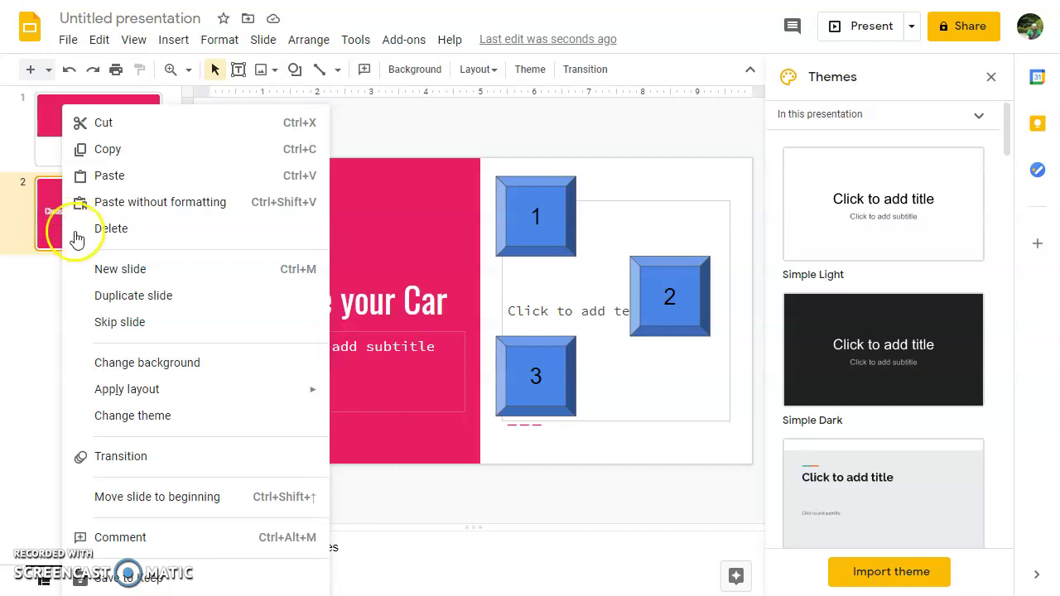
click(125, 296)
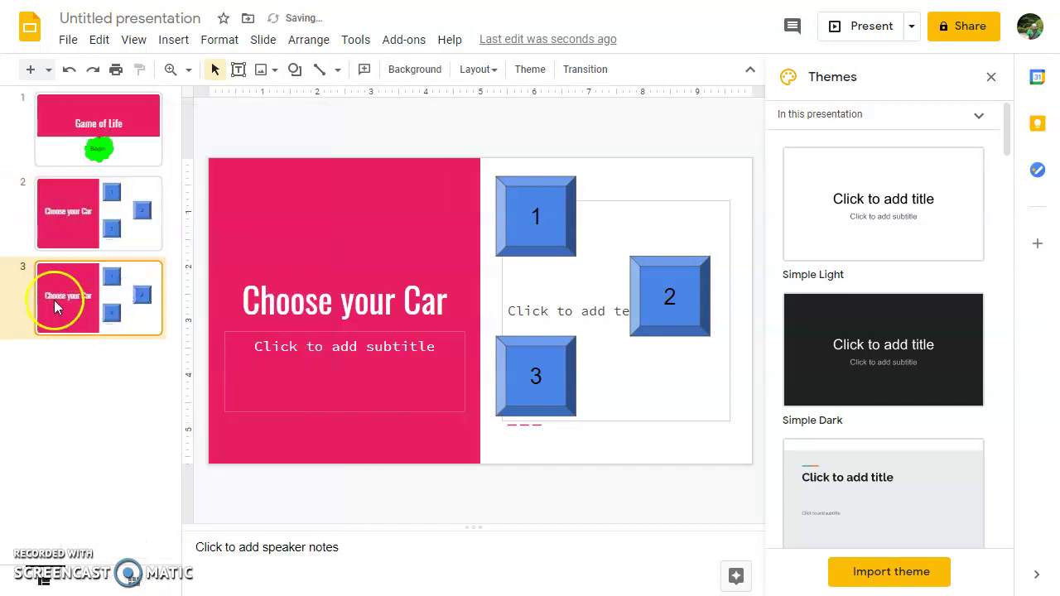
right_click(62, 299)
click(93, 296)
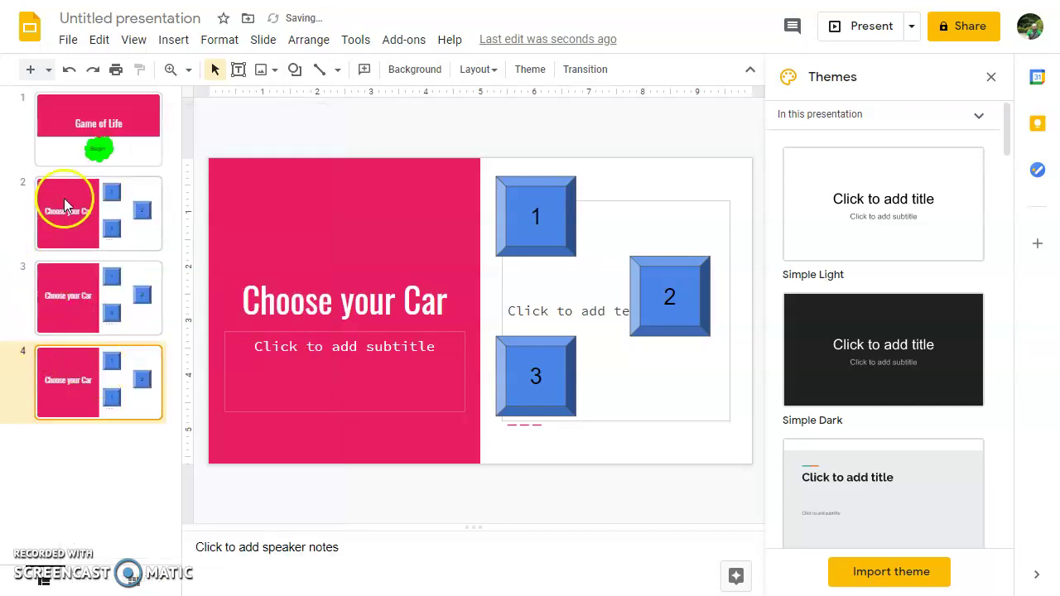
click(64, 203)
click(63, 291)
- Change the slide 3 title from 'Car' to 'Choose your Job'
click(400, 302)
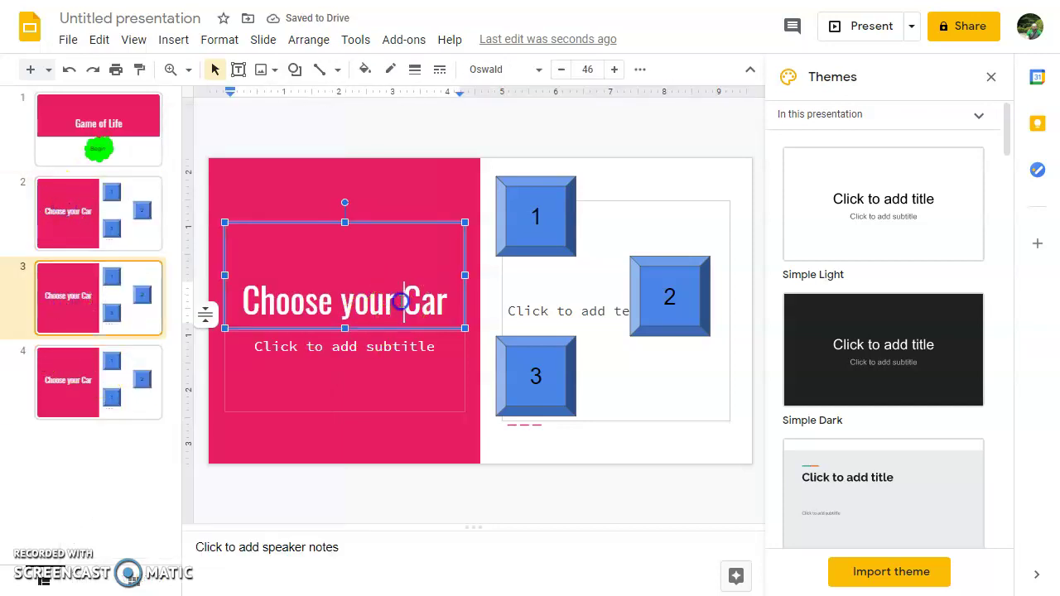
click(446, 305)
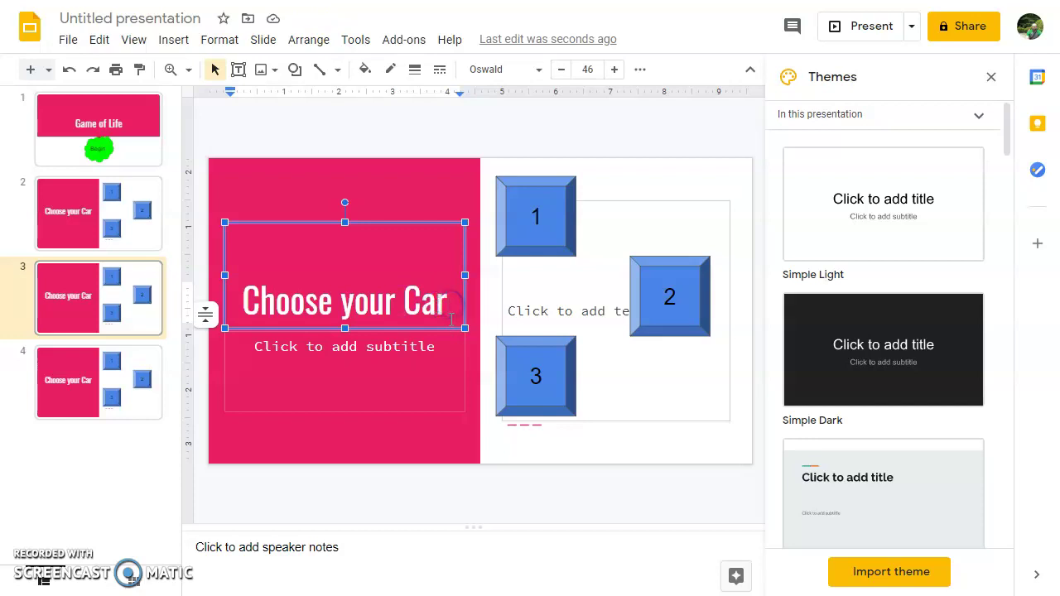
key(BackSpace)
key(BackSpace)
key(BackSpace)
text(Job)
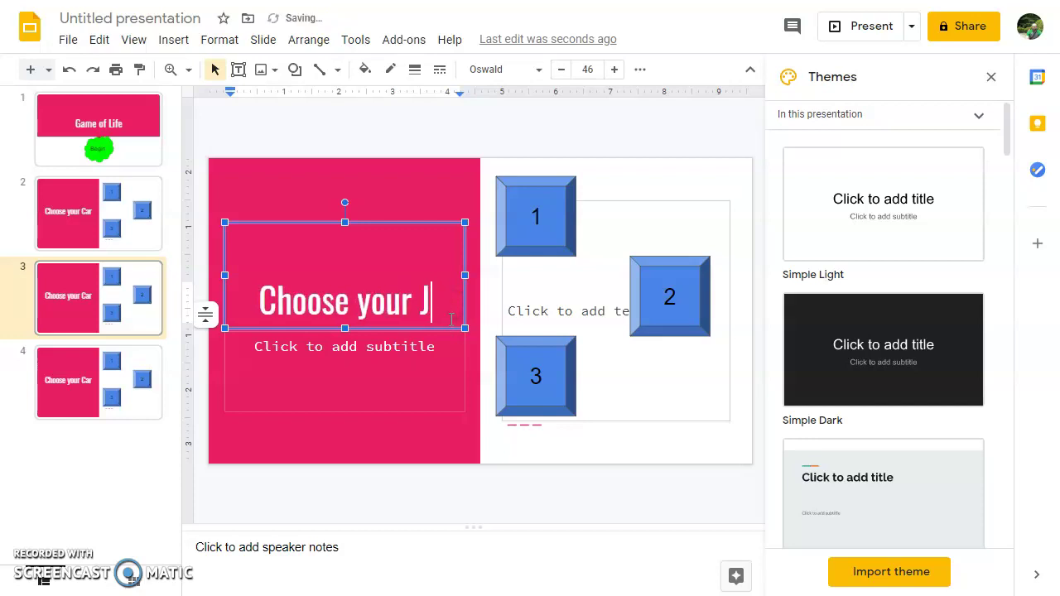
- Retitle slide 4 'Choose your House', then check the Car and Job slides
click(71, 383)
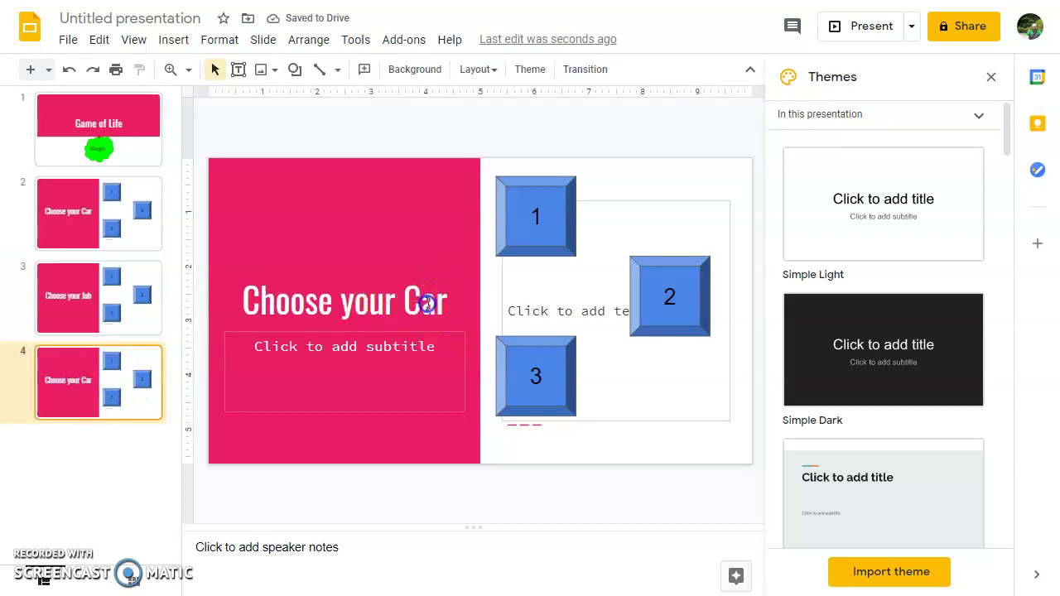
double_click(428, 303)
text(House)
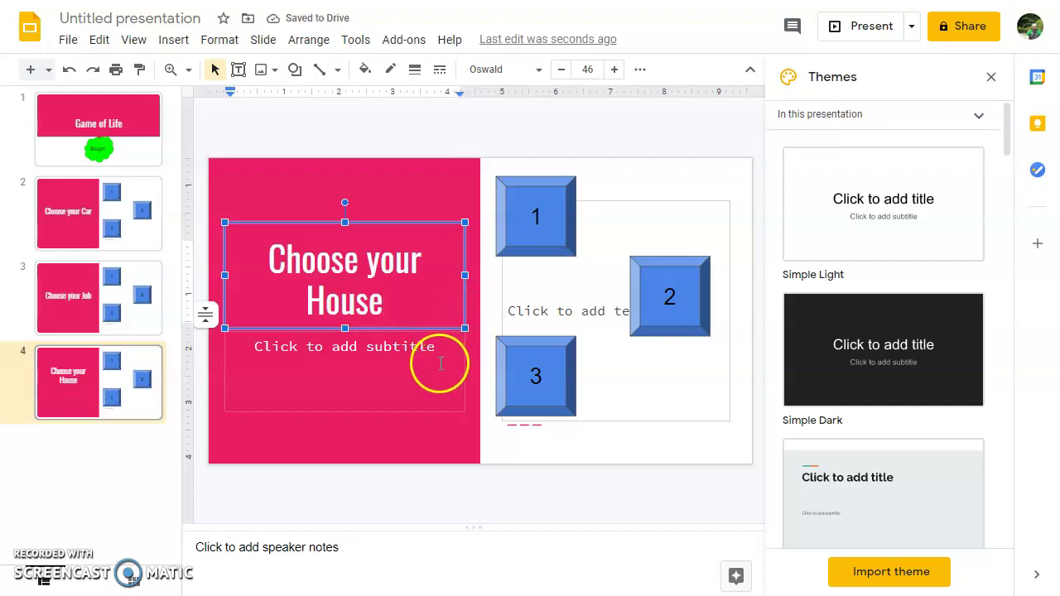
click(332, 465)
click(93, 222)
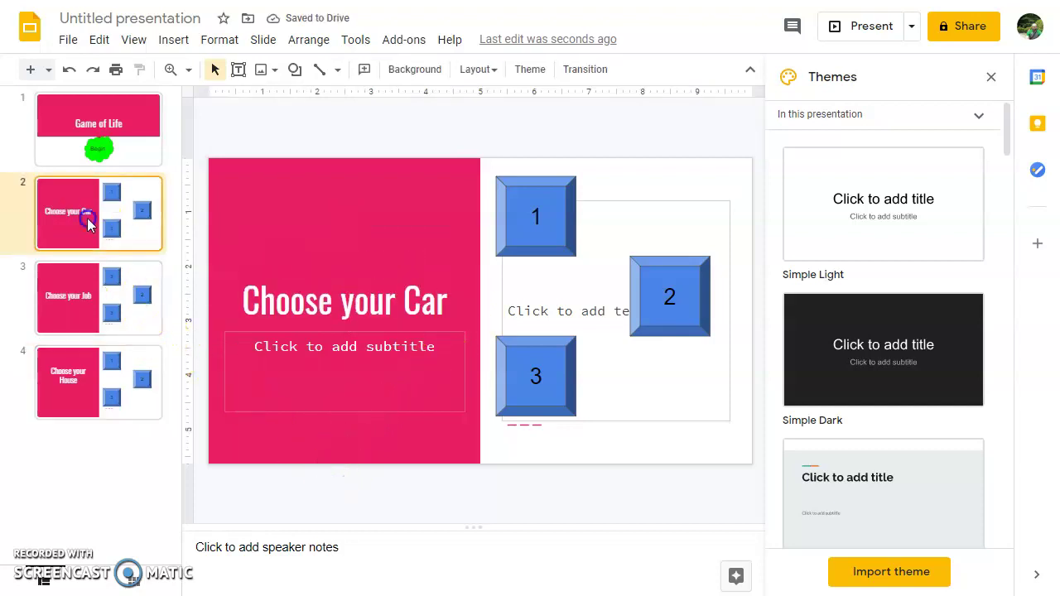
click(94, 267)
click(96, 371)
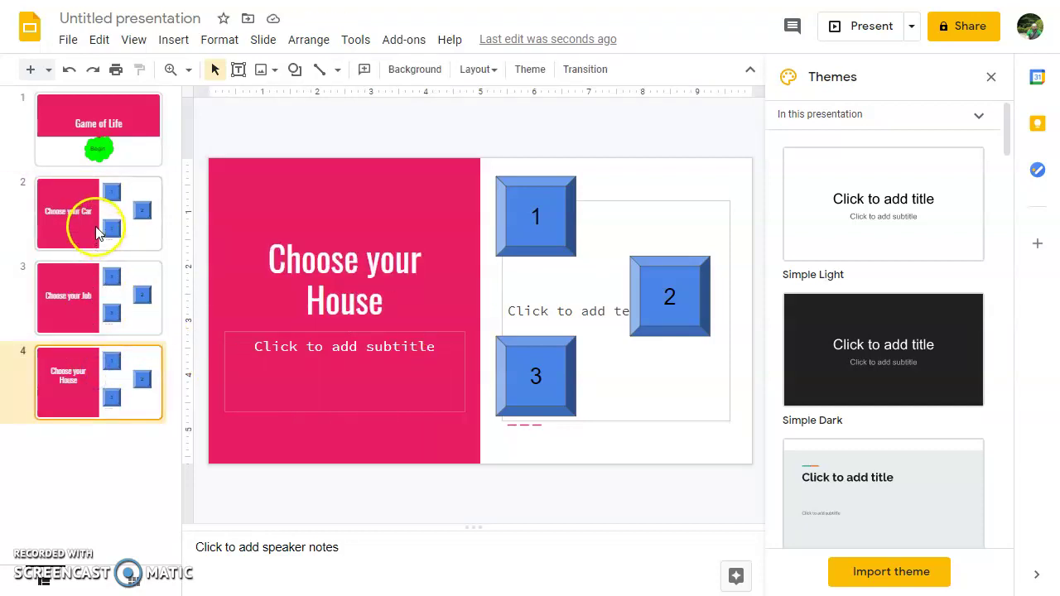